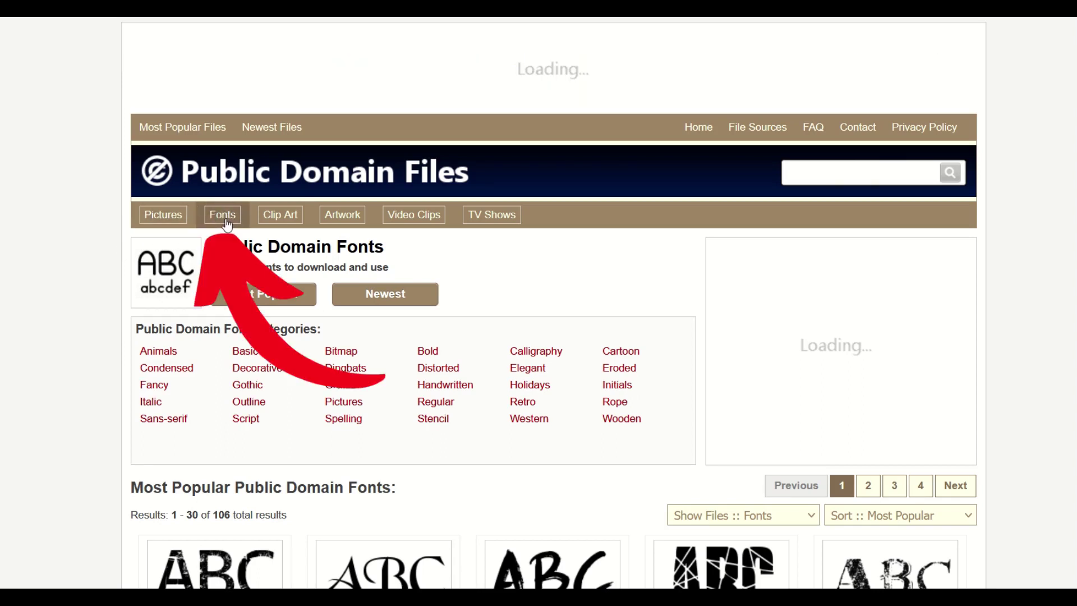
Scroll the Public Domain Files font grid and open the Graffiti Paint Brush font page.
{"action": "left_click_drag", "start_coordinate": [218, 268], "coordinate": [376, 284]}
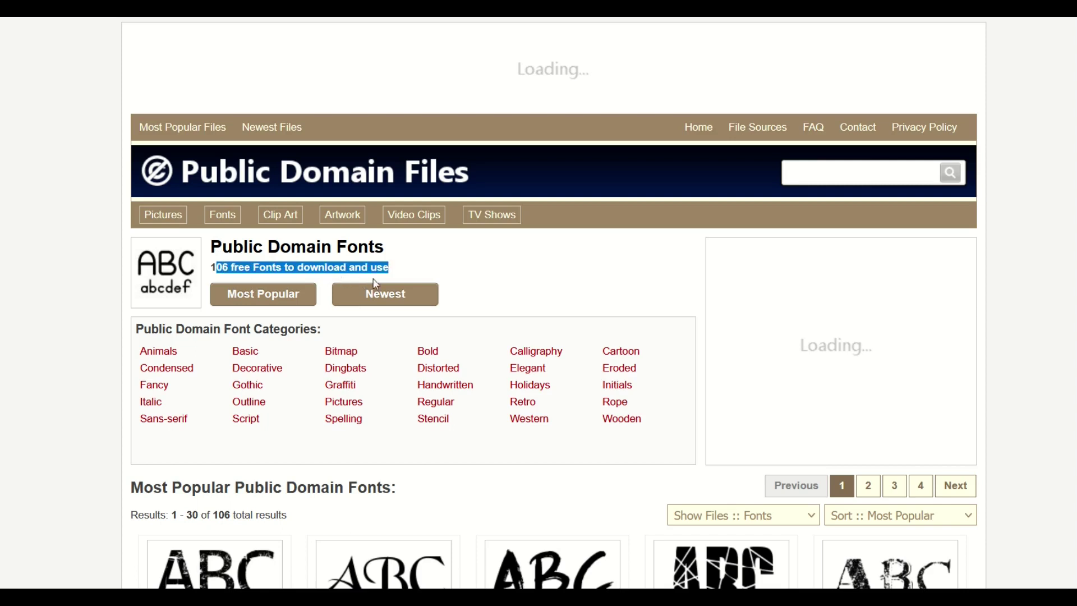
{"action": "left_click", "coordinate": [481, 275]}
{"action": "scroll", "coordinate": [480, 277], "scroll_direction": "down", "scroll_amount": 2}
{"action": "scroll", "coordinate": [480, 278], "scroll_direction": "down", "scroll_amount": 5}
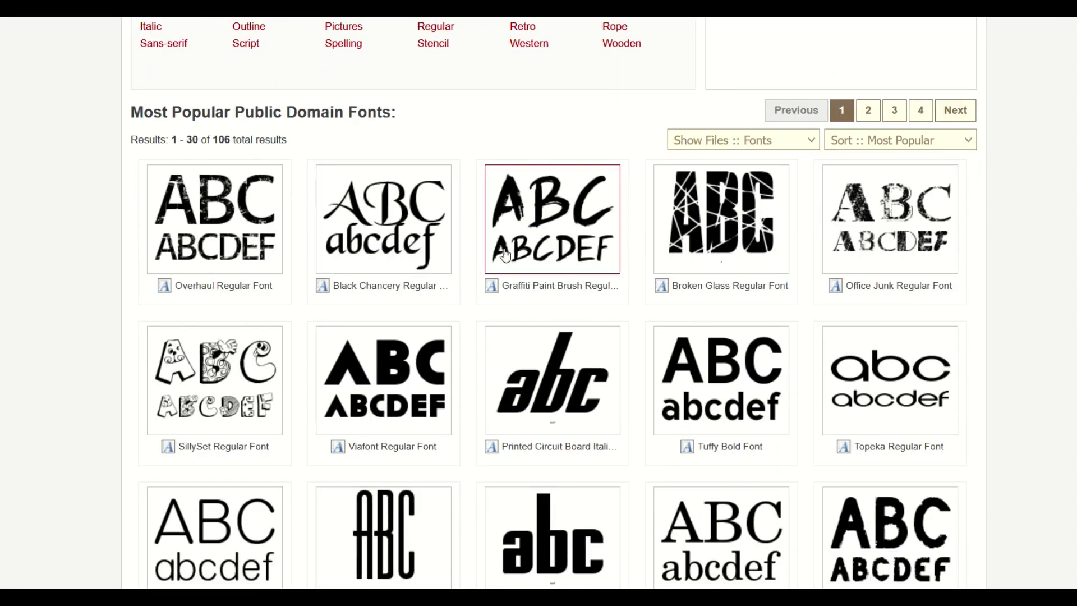
{"action": "left_click", "coordinate": [521, 252]}
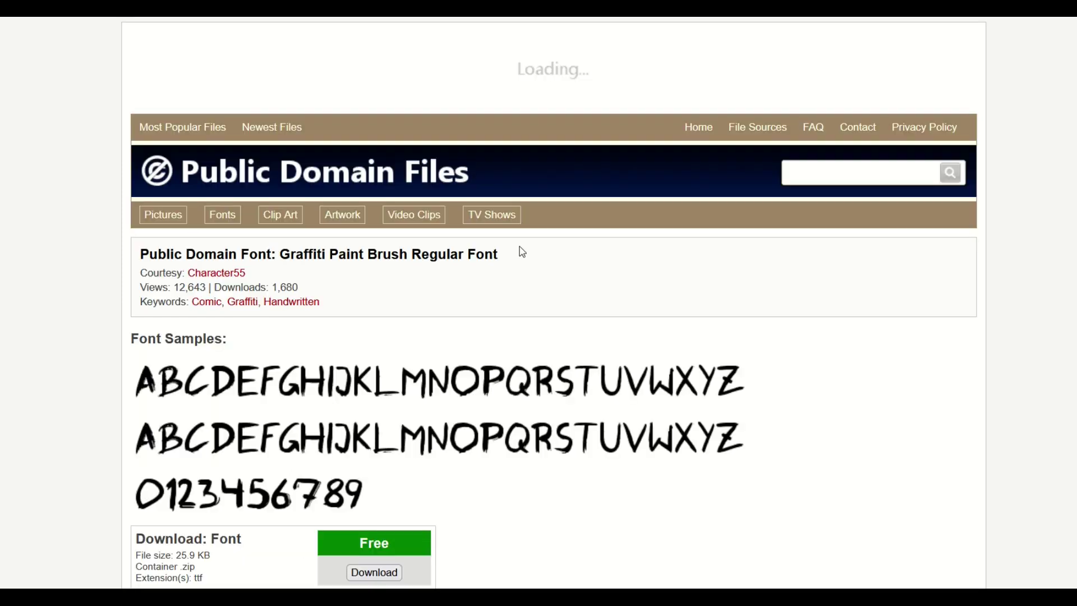
Download the free Graffiti Paint Brush Regular font as a 26 KB zip.
{"action": "scroll", "coordinate": [522, 252], "scroll_direction": "down", "scroll_amount": 4}
{"action": "scroll", "coordinate": [519, 252], "scroll_direction": "down", "scroll_amount": 1}
{"action": "scroll", "coordinate": [476, 280], "scroll_direction": "up", "scroll_amount": 2}
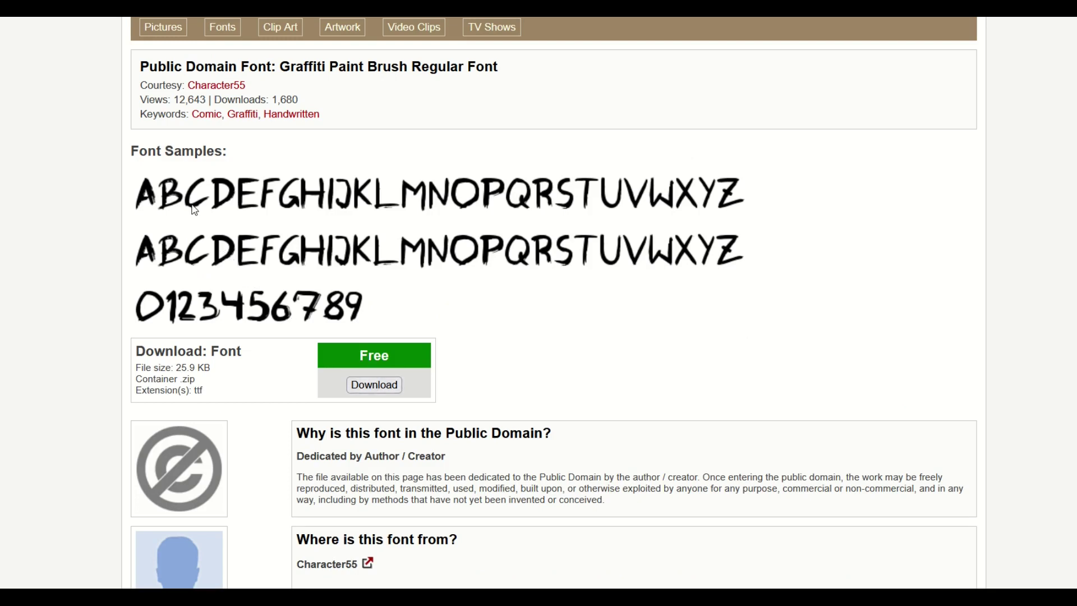
{"action": "scroll", "coordinate": [195, 210], "scroll_direction": "up", "scroll_amount": 2}
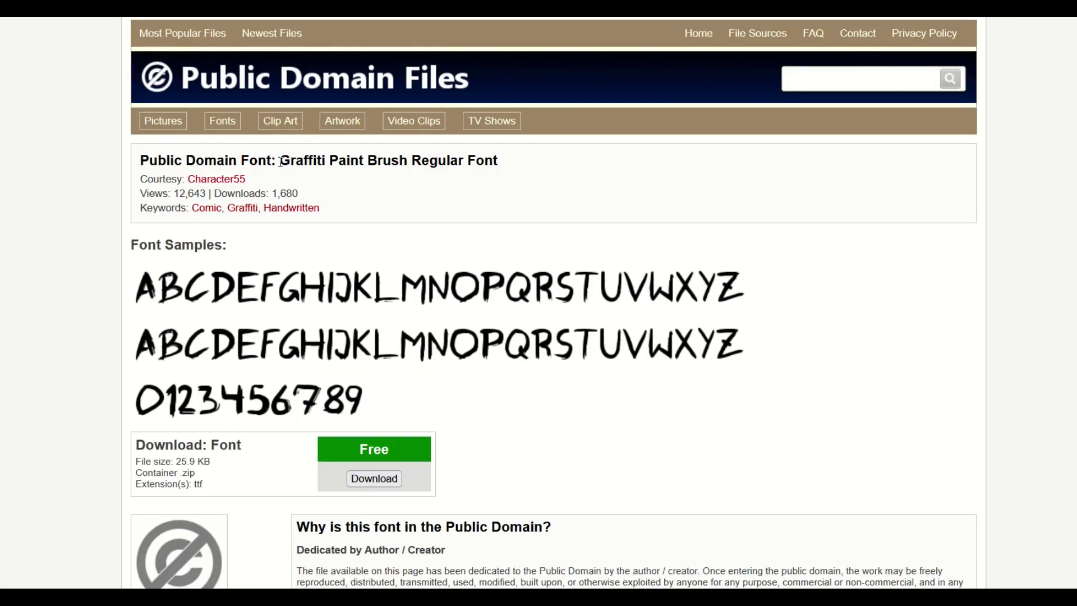
{"action": "scroll", "coordinate": [392, 232], "scroll_direction": "down", "scroll_amount": 3}
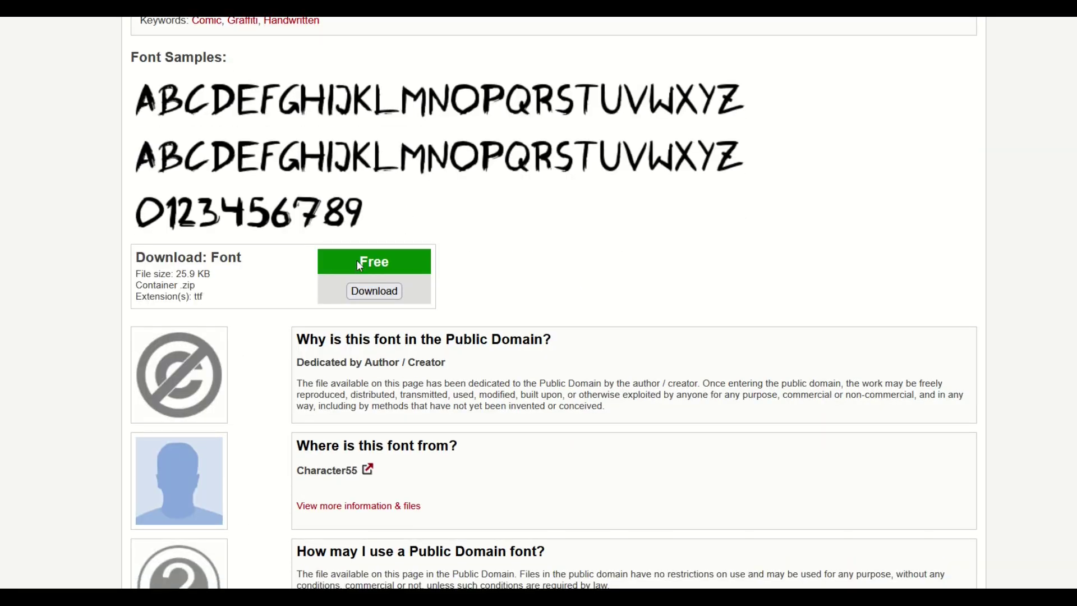
{"action": "left_click", "coordinate": [372, 296]}
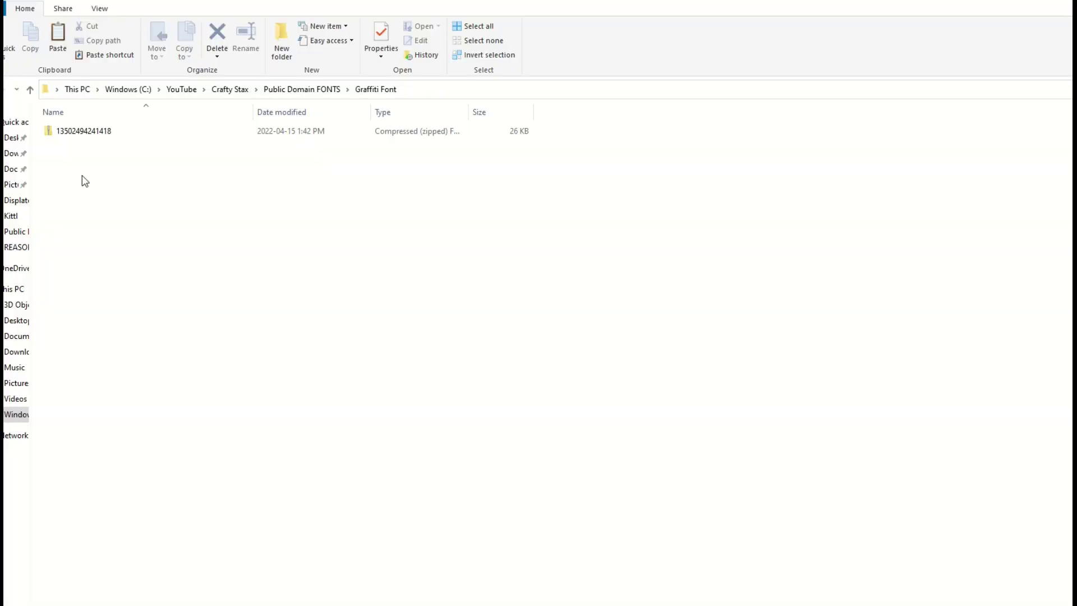
Open the downloaded zip and preview the GraffitiPaintBrush TrueType font.
{"action": "double_click", "coordinate": [78, 137]}
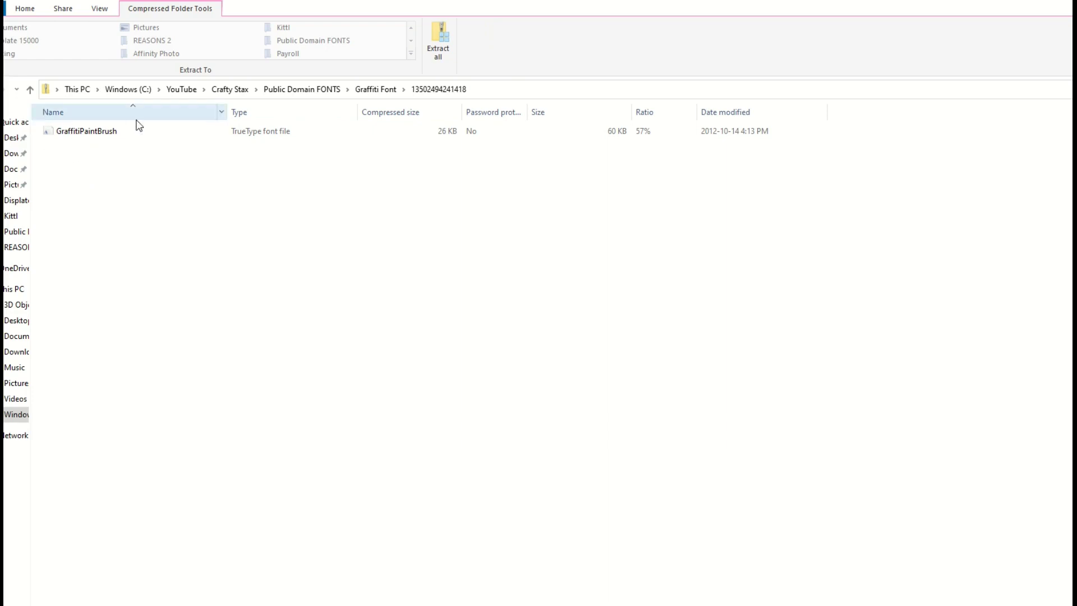
{"action": "double_click", "coordinate": [94, 137]}
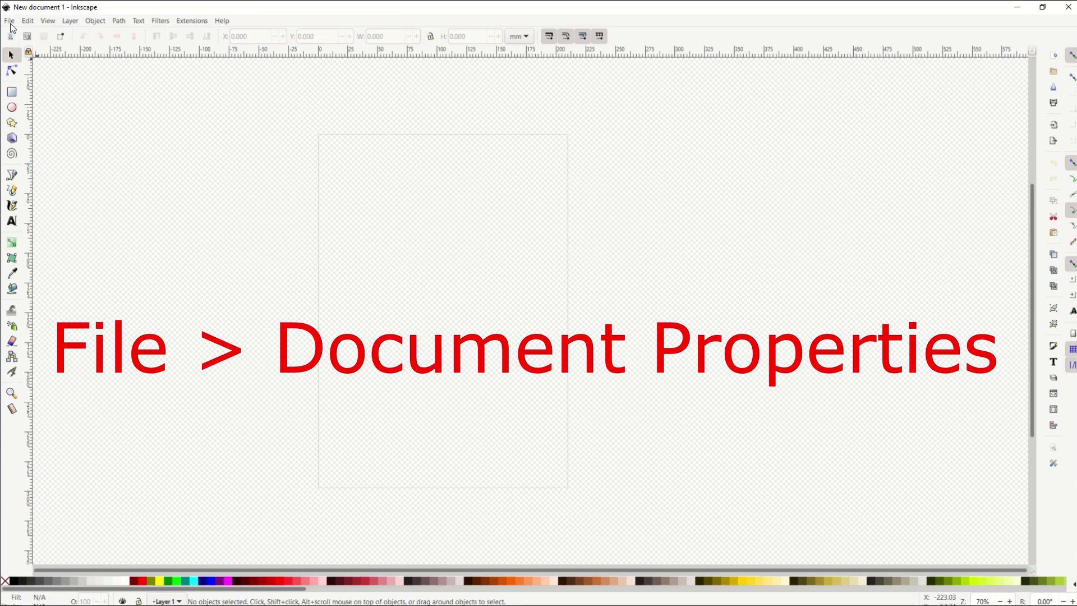
Set the page to 4500 × 5400 px portrait in Document Properties.
{"action": "left_click", "coordinate": [10, 23]}
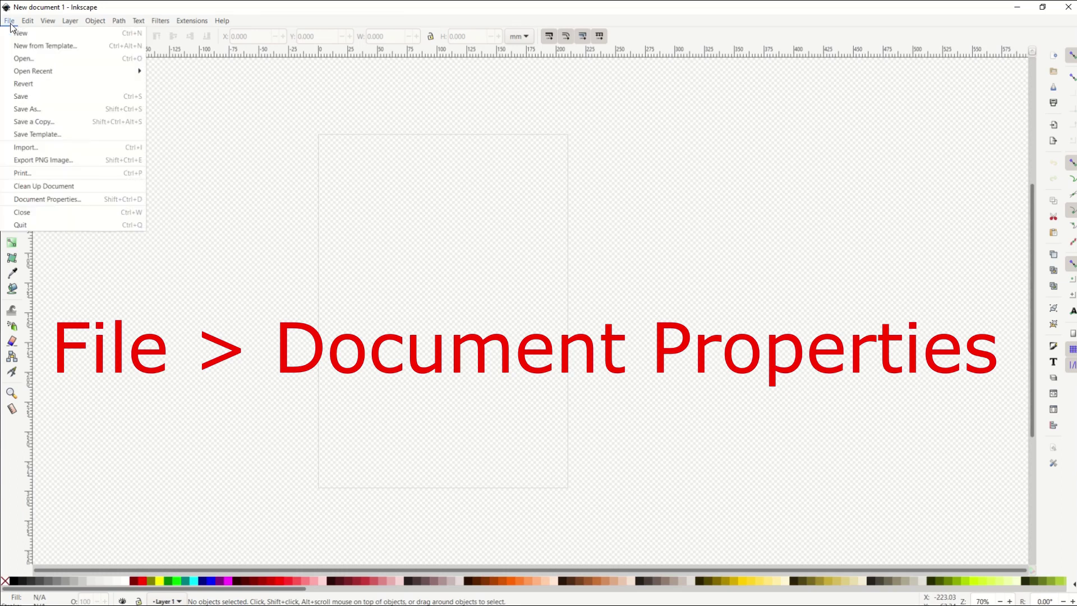
{"action": "left_click", "coordinate": [27, 202]}
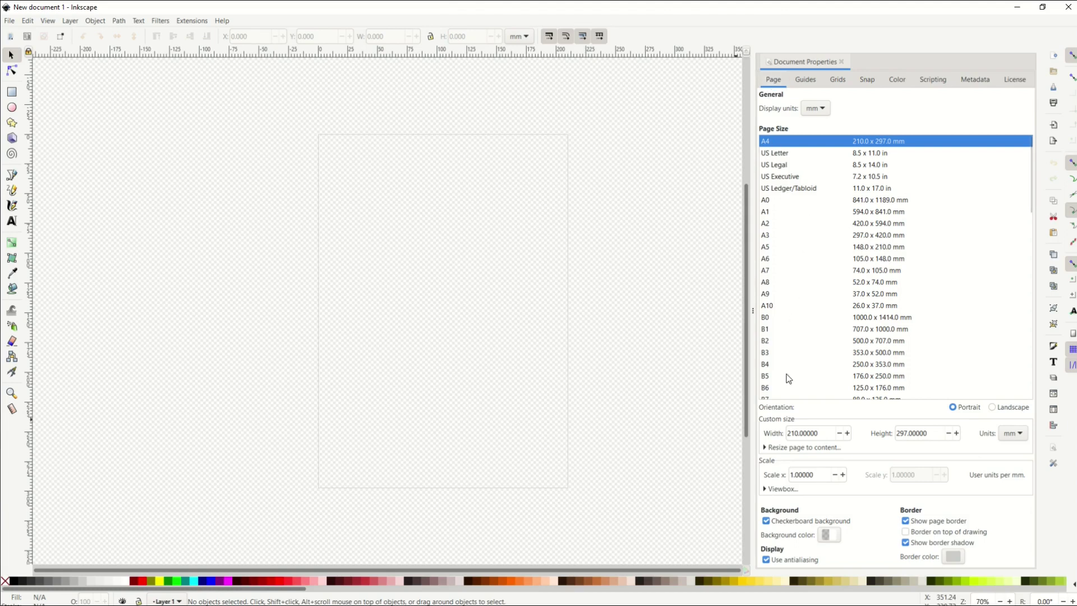
{"action": "left_click", "coordinate": [1012, 433]}
{"action": "left_click", "coordinate": [1012, 451]}
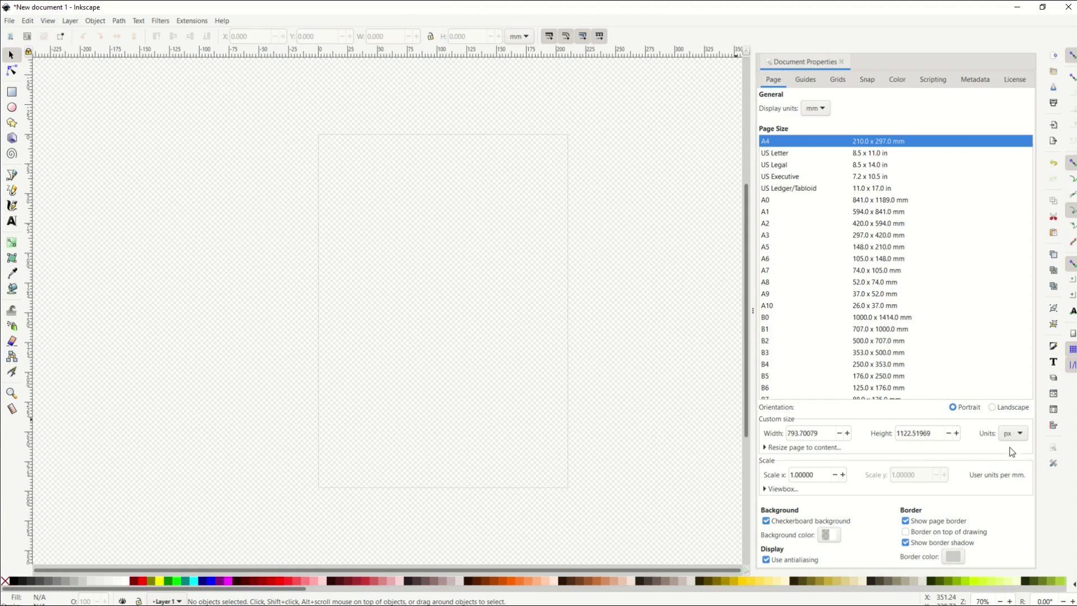
{"action": "double_click", "coordinate": [821, 435]}
{"action": "type", "text": "4500"}
{"action": "double_click", "coordinate": [928, 433]}
{"action": "type", "text": "540"}
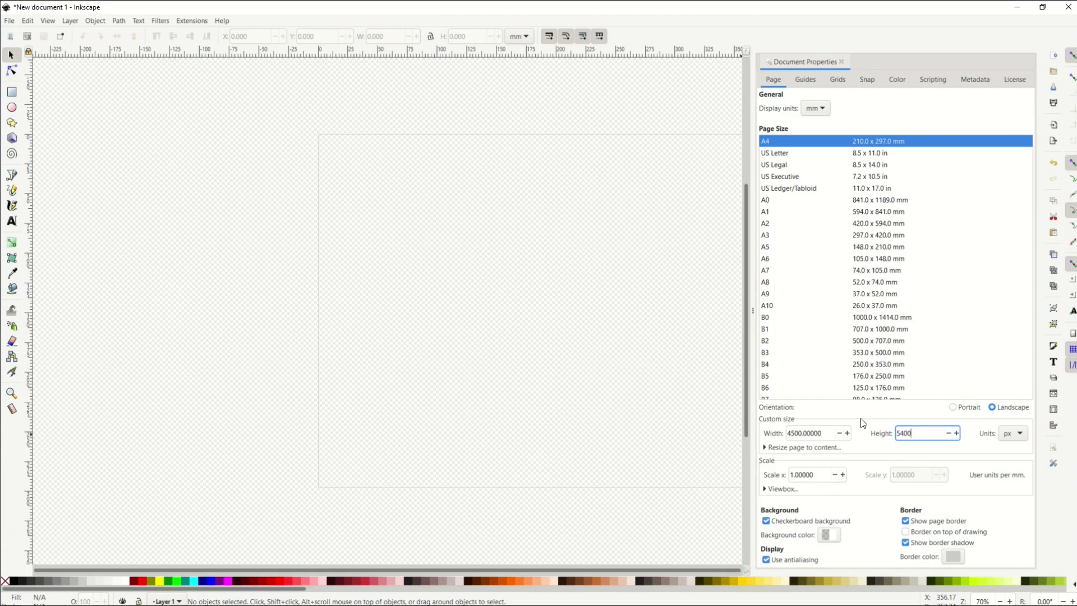
{"action": "type", "text": "0"}
{"action": "key", "text": "Return"}
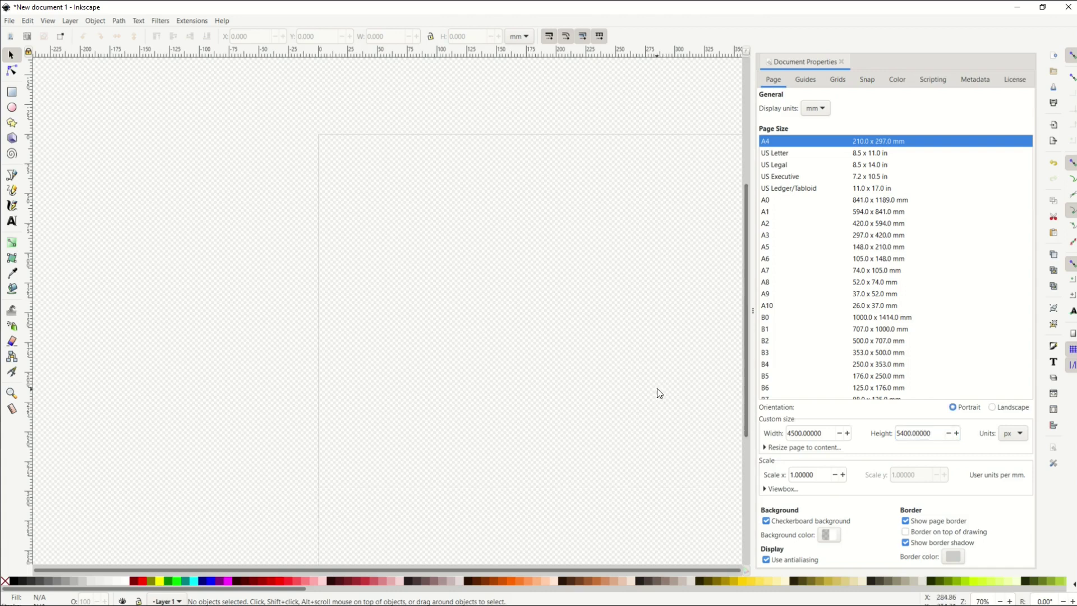
{"action": "left_click", "coordinate": [841, 61]}
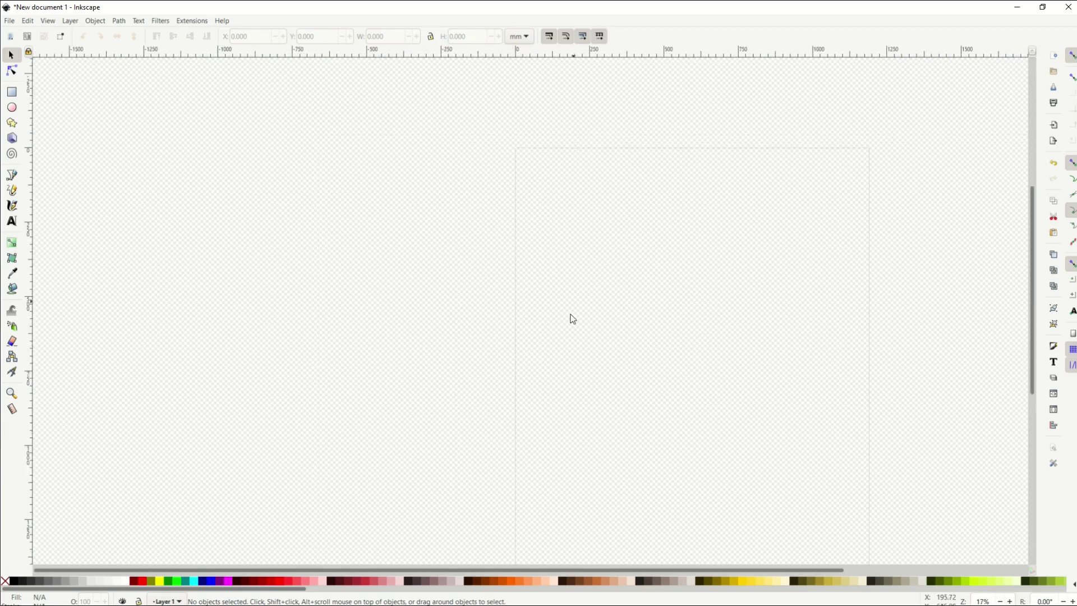
{"action": "left_click_drag", "start_coordinate": [412, 570], "coordinate": [617, 567]}
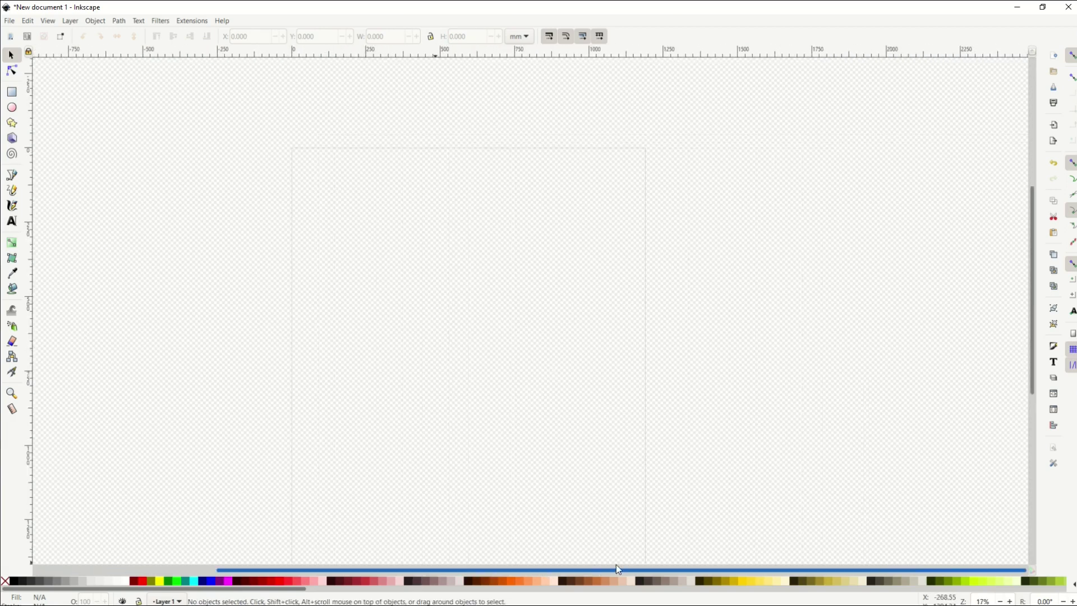
{"action": "scroll", "coordinate": [541, 460], "scroll_direction": "down", "scroll_amount": 3}
Choose GraffitiPaintBrush as the Text tool font at 50 pt.
{"action": "scroll", "coordinate": [541, 461], "scroll_direction": "up", "scroll_amount": 2}
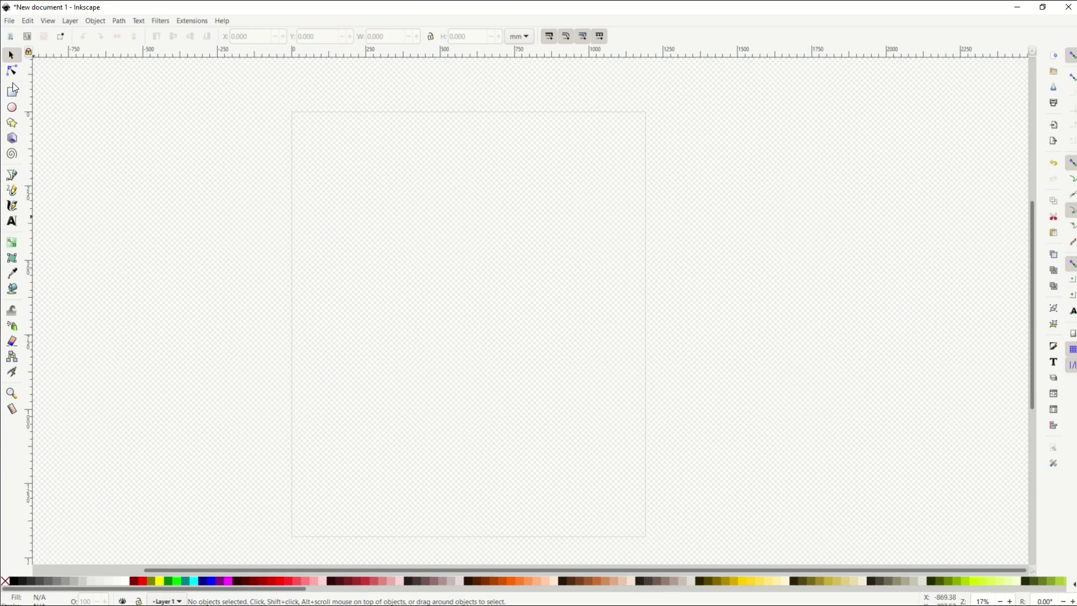
{"action": "left_click", "coordinate": [12, 222]}
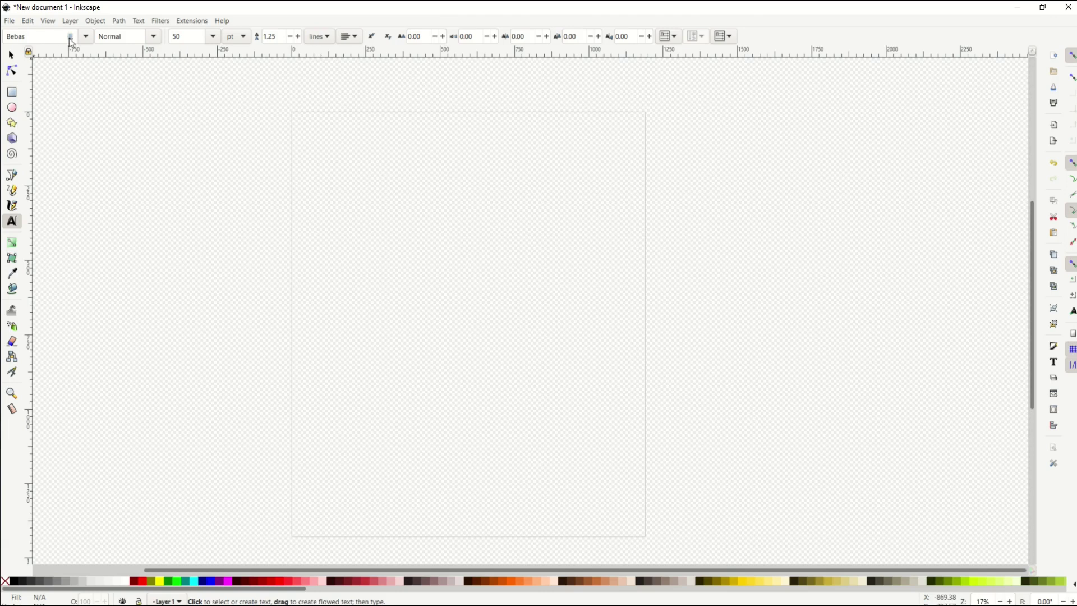
{"action": "left_click", "coordinate": [86, 36]}
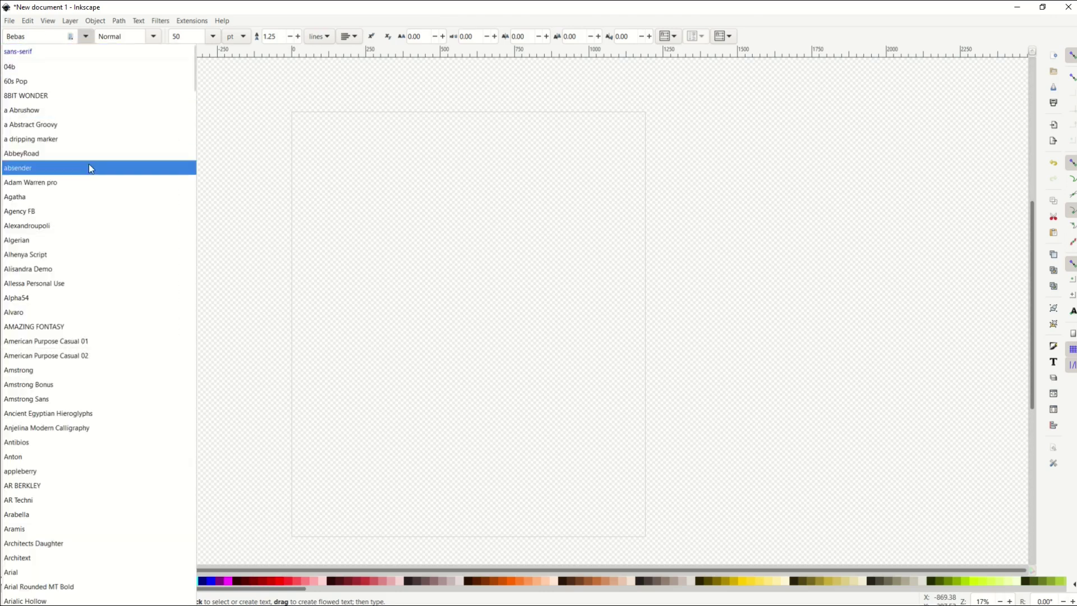
{"action": "scroll", "coordinate": [89, 164], "scroll_direction": "down", "scroll_amount": 10}
{"action": "scroll", "coordinate": [89, 173], "scroll_direction": "down", "scroll_amount": 15}
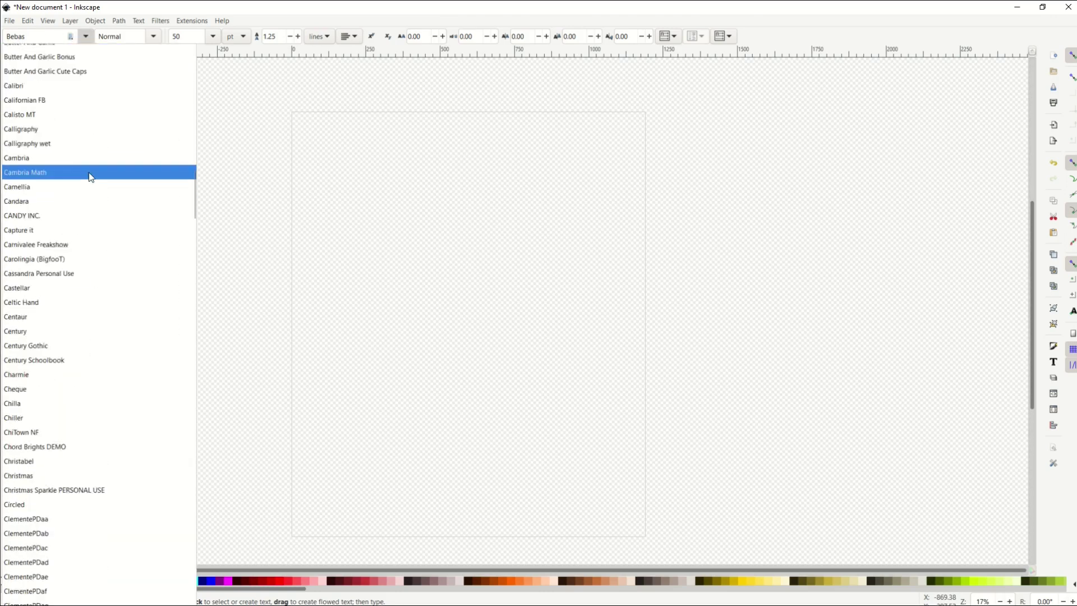
{"action": "scroll", "coordinate": [89, 174], "scroll_direction": "down", "scroll_amount": 15}
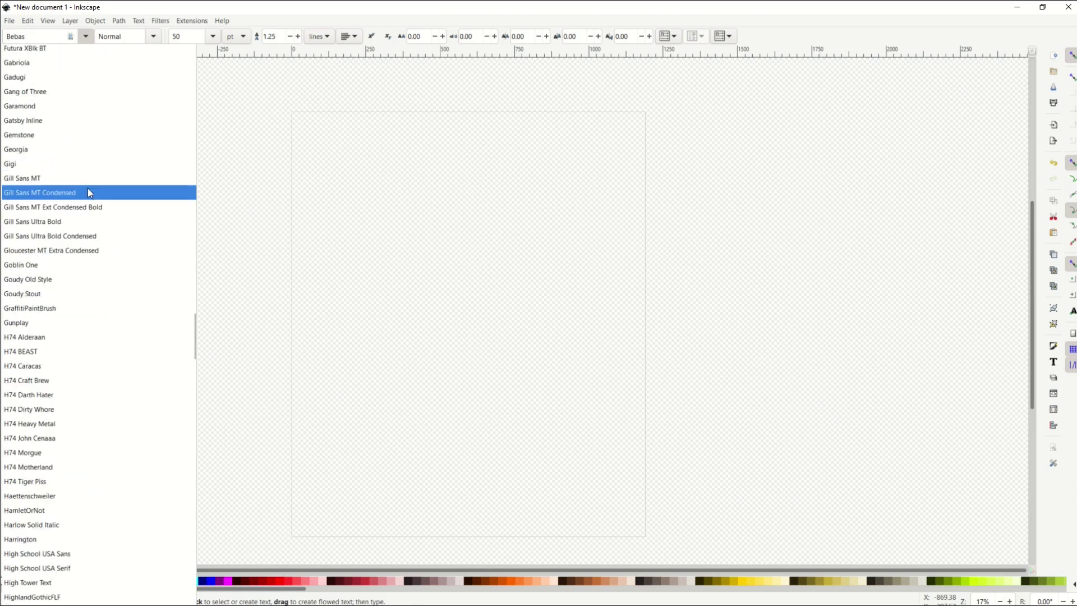
{"action": "left_click", "coordinate": [53, 308]}
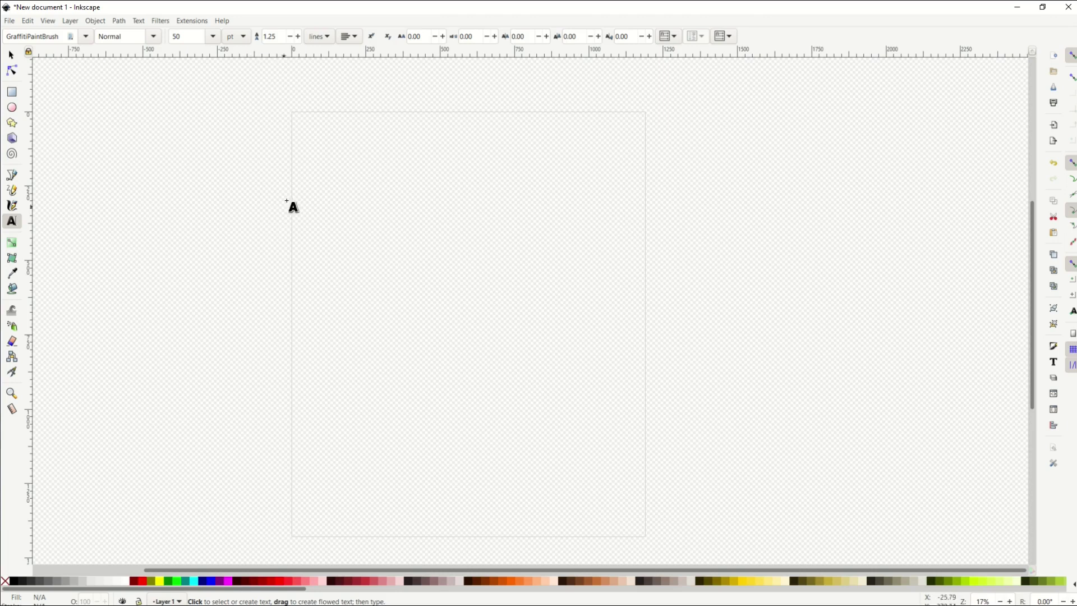
Draw a text frame, set it to 1000 pt, and move it up and right on the page.
{"action": "left_click_drag", "start_coordinate": [293, 191], "coordinate": [613, 391]}
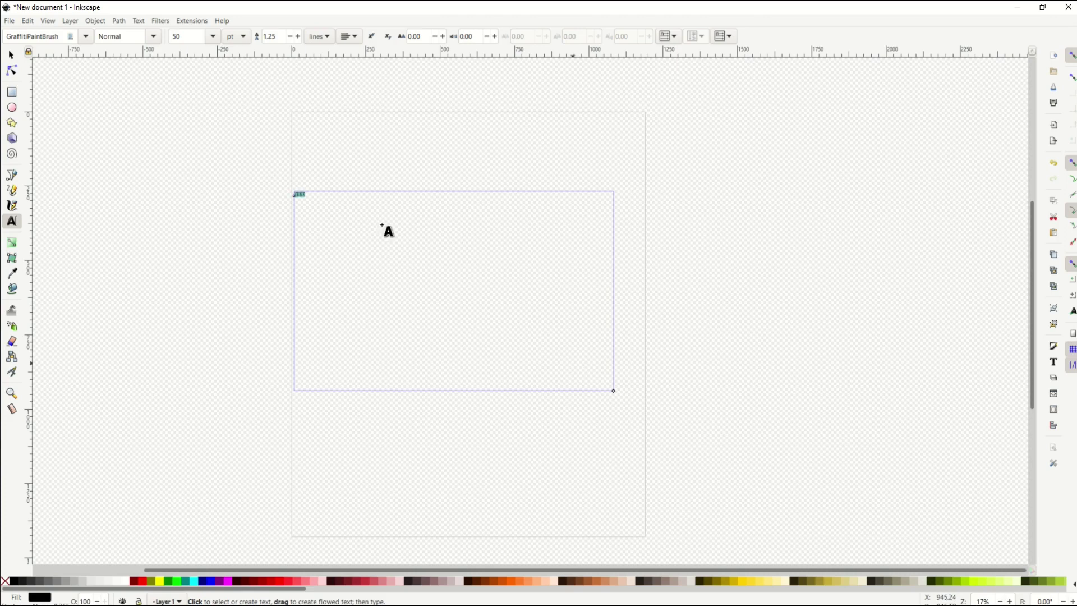
{"action": "left_click", "coordinate": [182, 36]}
{"action": "type", "text": "500"}
{"action": "key", "text": "Return"}
{"action": "double_click", "coordinate": [180, 37]}
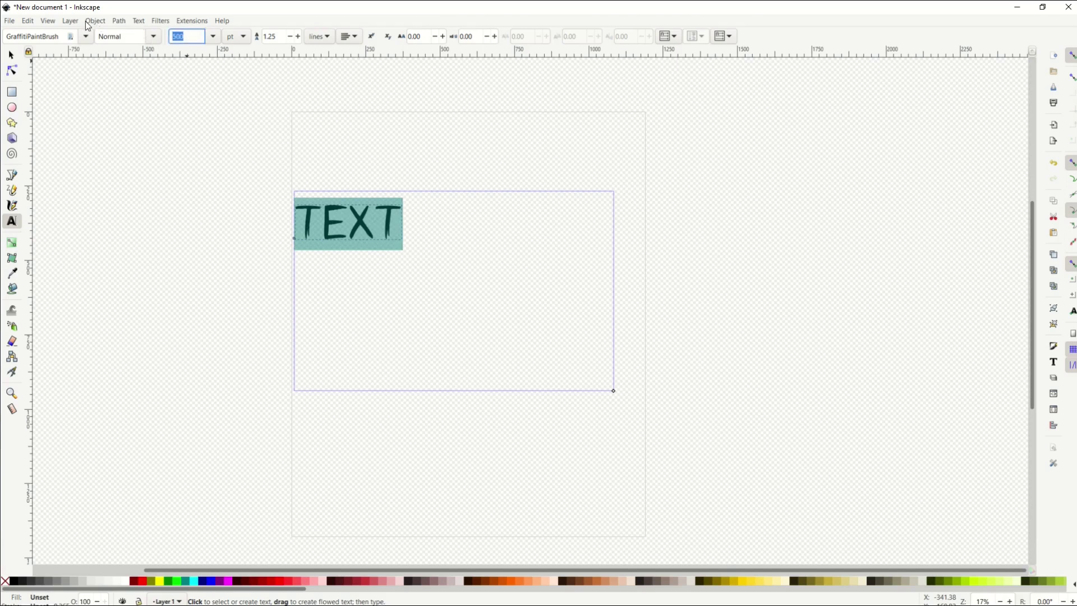
{"action": "type", "text": "1000"}
{"action": "key", "text": "Return"}
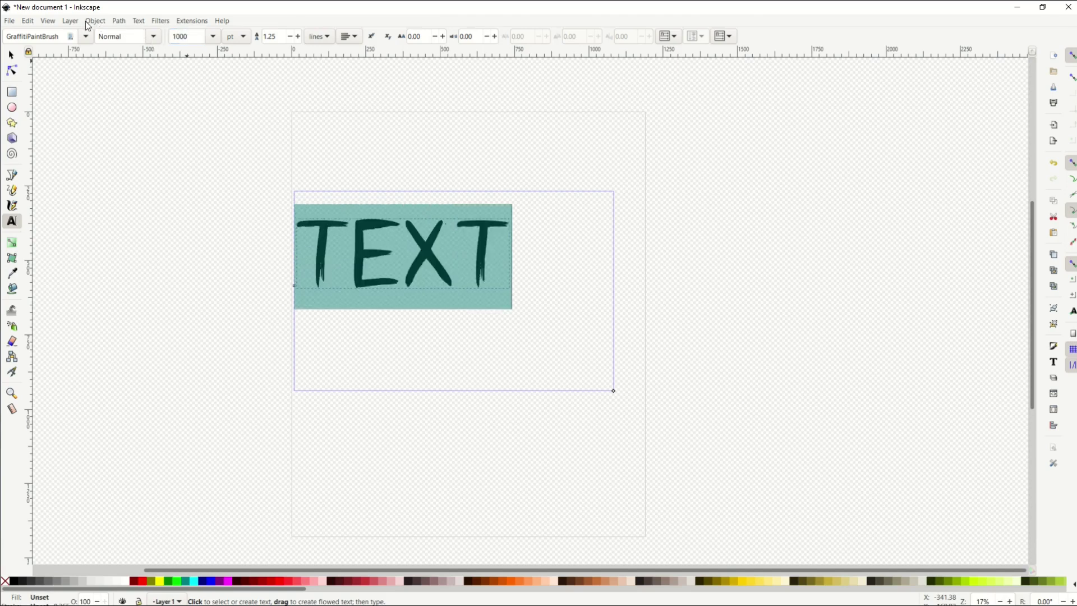
{"action": "left_click", "coordinate": [11, 55]}
{"action": "left_click_drag", "start_coordinate": [359, 282], "coordinate": [419, 227]}
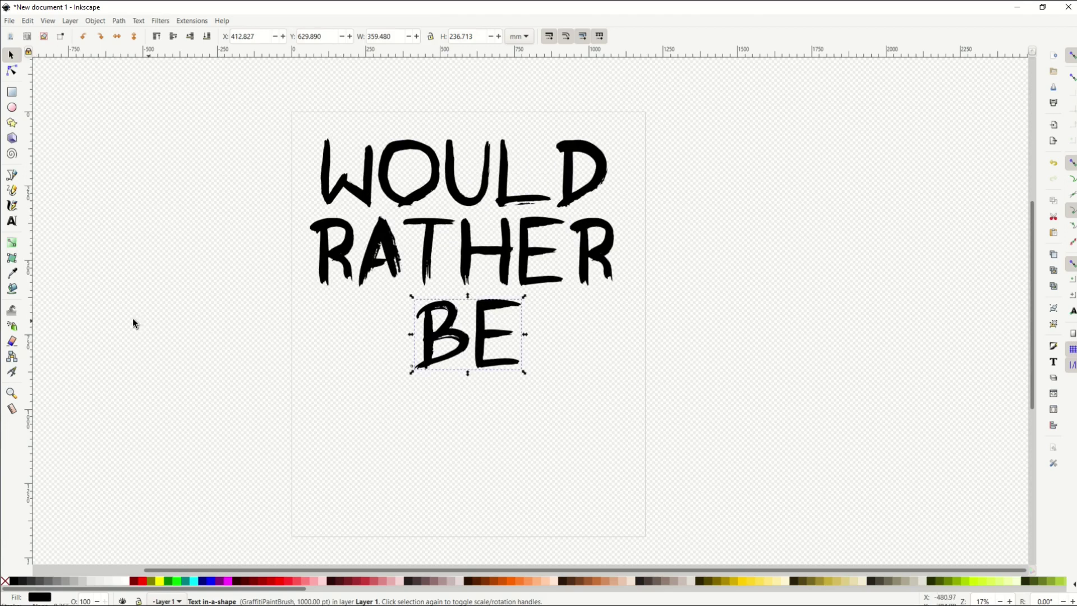
Remove the hidden overflow line after BE in the text.
{"action": "left_click", "coordinate": [11, 220]}
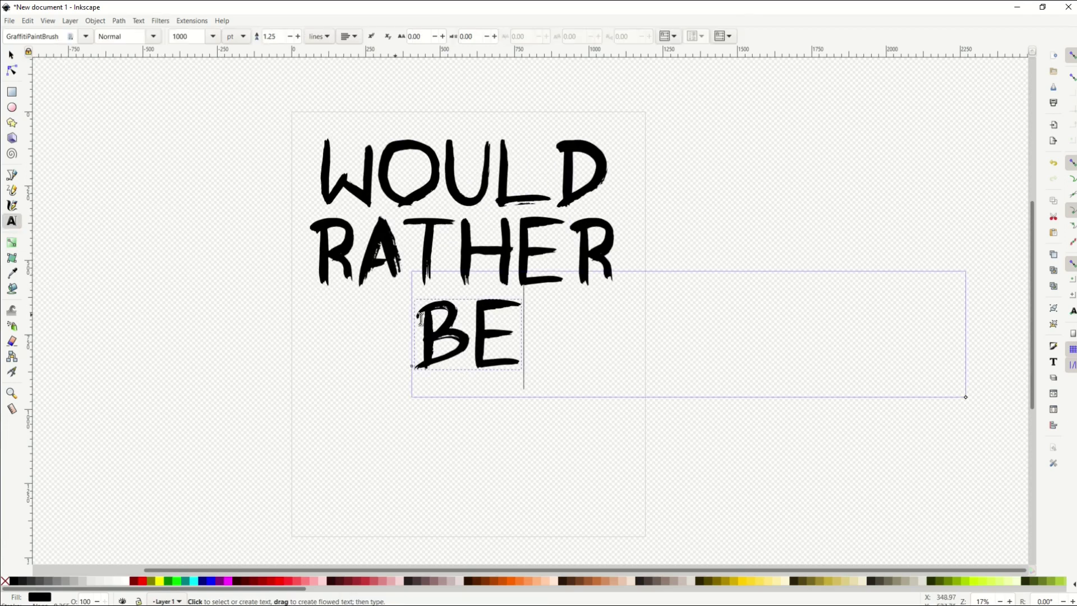
{"action": "key", "text": "Return"}
{"action": "type", "text": "FISHING"}
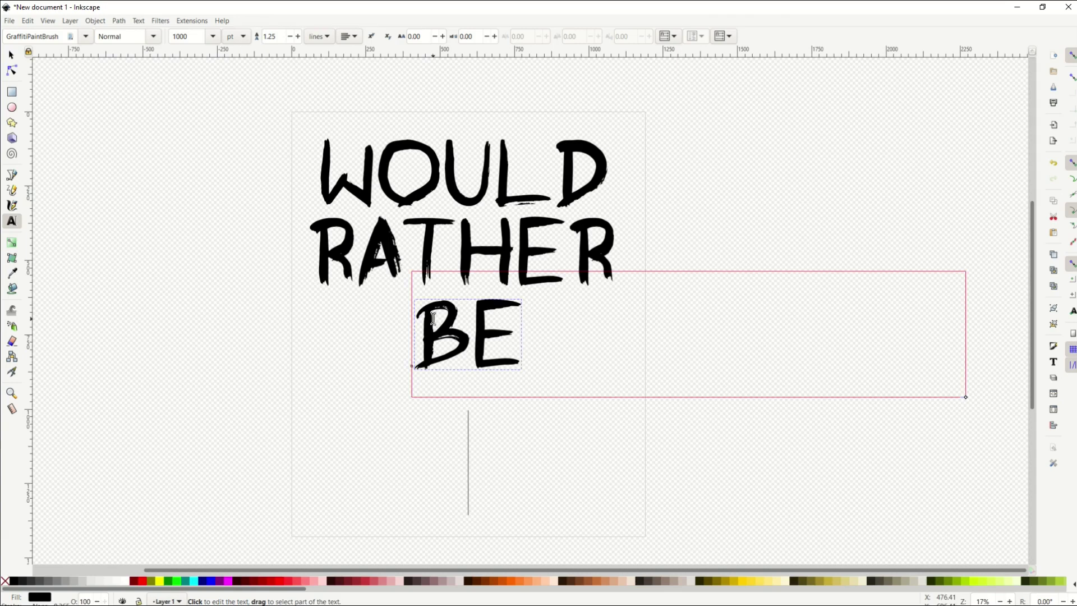
{"action": "type", "text": " TRIP"}
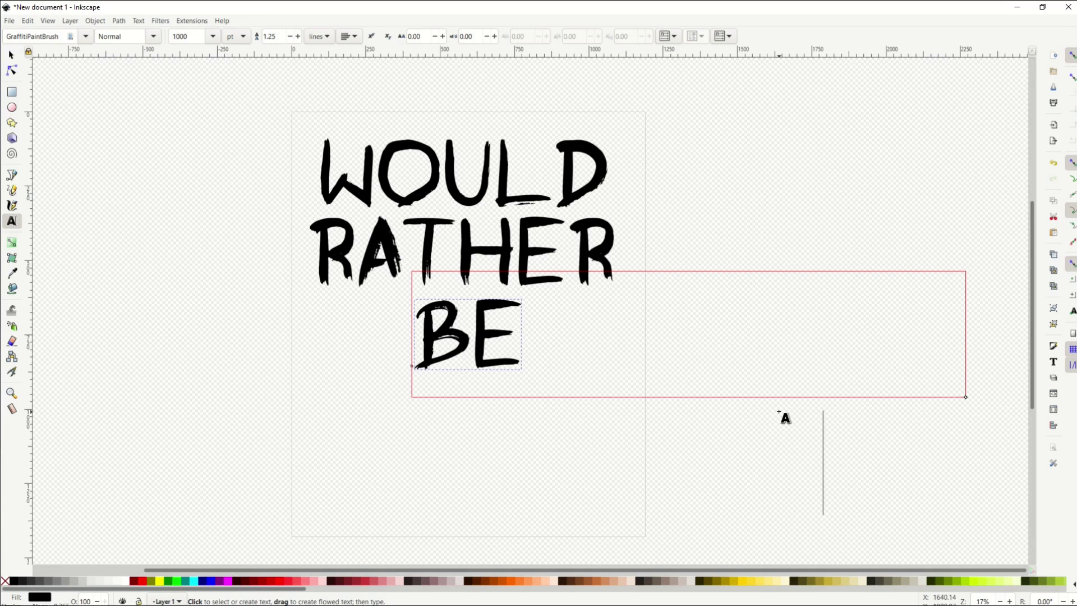
{"action": "key", "text": "BackSpace"}
{"action": "key", "text": "BackSpace"}
{"action": "key", "text": "BackSpace"}
{"action": "key", "text": "BackSpace"}
{"action": "key", "text": "BackSpace"}
{"action": "key", "text": "BackSpace"}
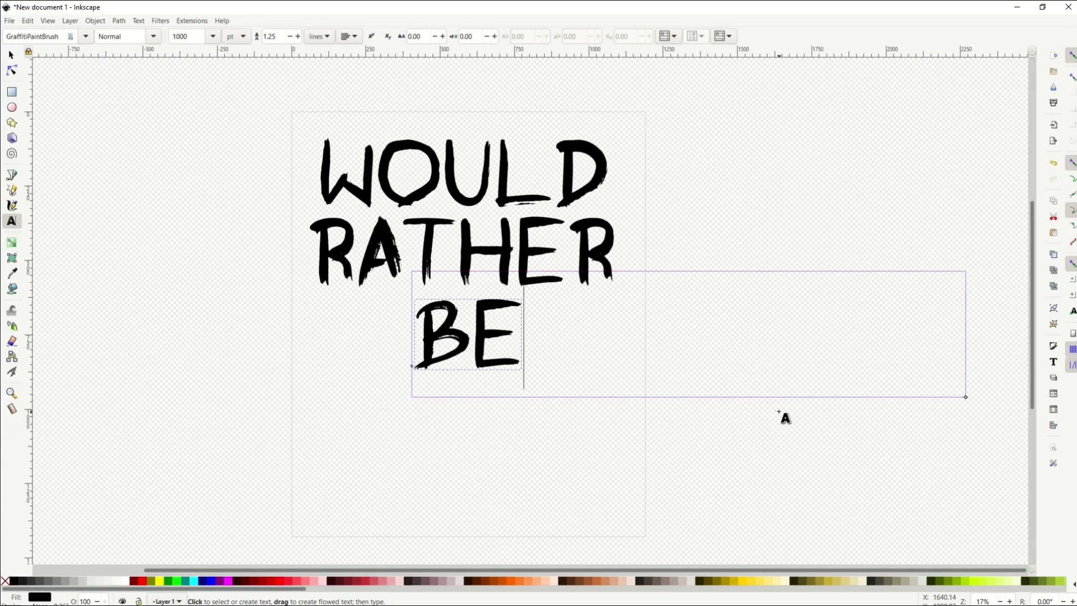
Centre BE under RATHER and draw a new text frame at the canvas upper left.
{"action": "left_click", "coordinate": [11, 57]}
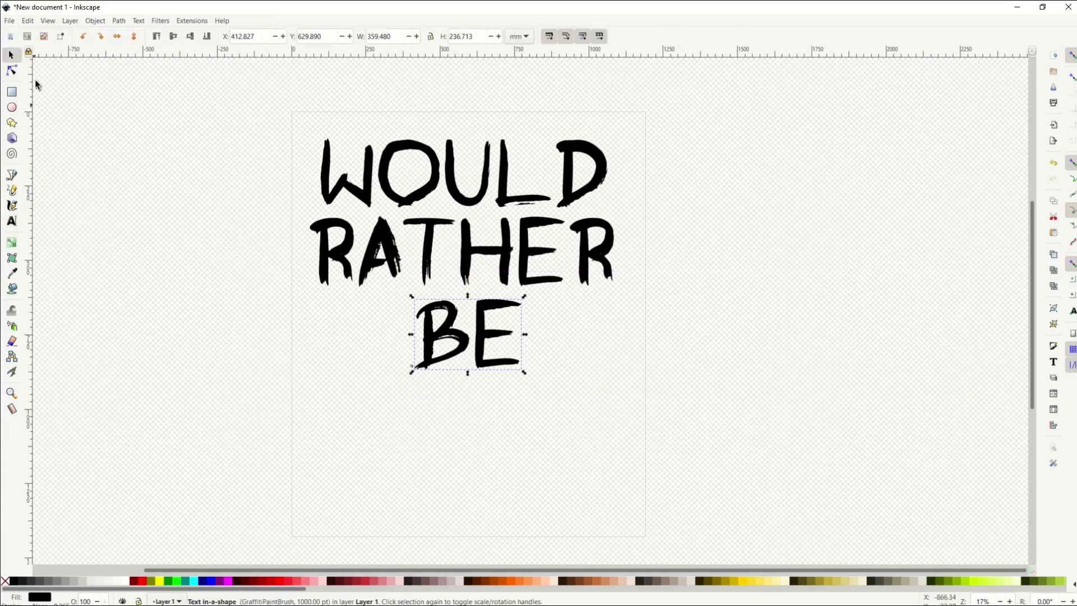
{"action": "mouse_move", "coordinate": [429, 338]}
{"action": "left_mouse_down"}
{"action": "mouse_move", "coordinate": [410, 341]}
{"action": "mouse_move", "coordinate": [418, 320]}
{"action": "mouse_move", "coordinate": [415, 340]}
{"action": "left_mouse_up"}
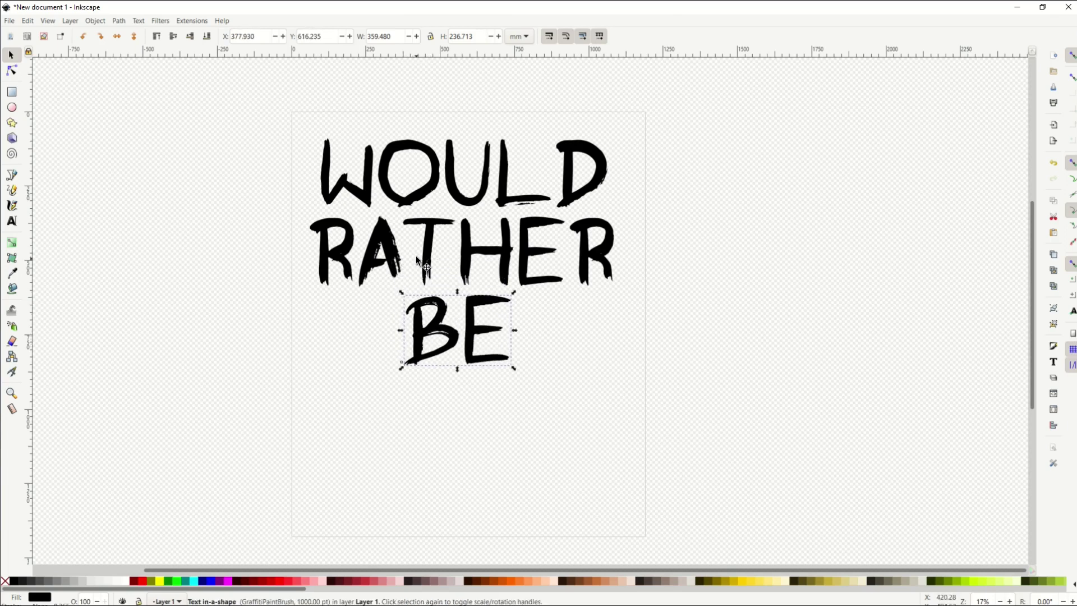
{"action": "left_click", "coordinate": [11, 222]}
{"action": "left_click_drag", "start_coordinate": [86, 195], "coordinate": [241, 283]}
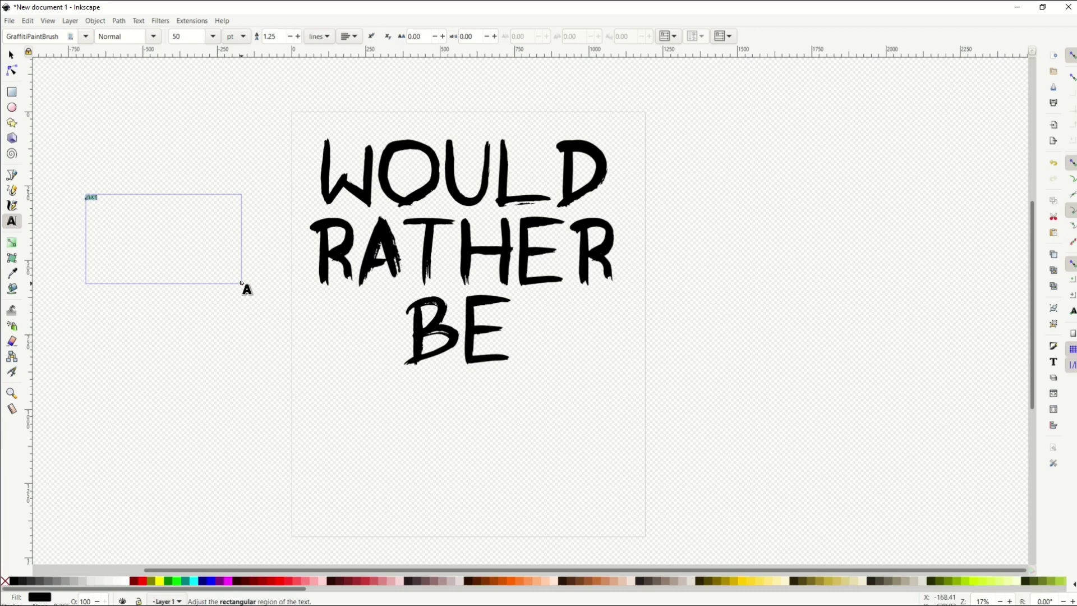
{"action": "double_click", "coordinate": [224, 7]}
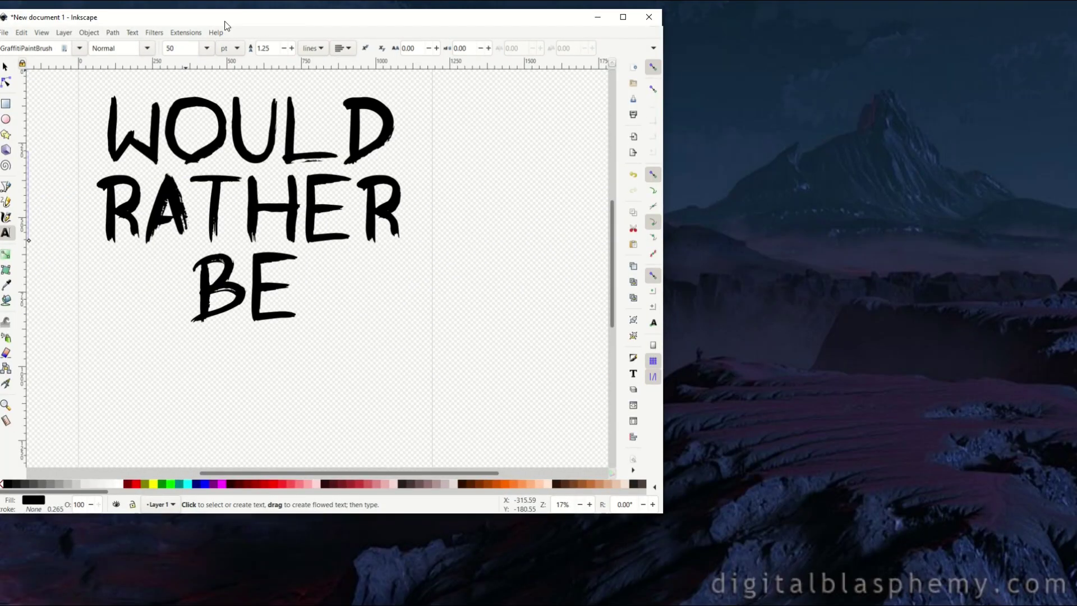
{"action": "double_click", "coordinate": [224, 20]}
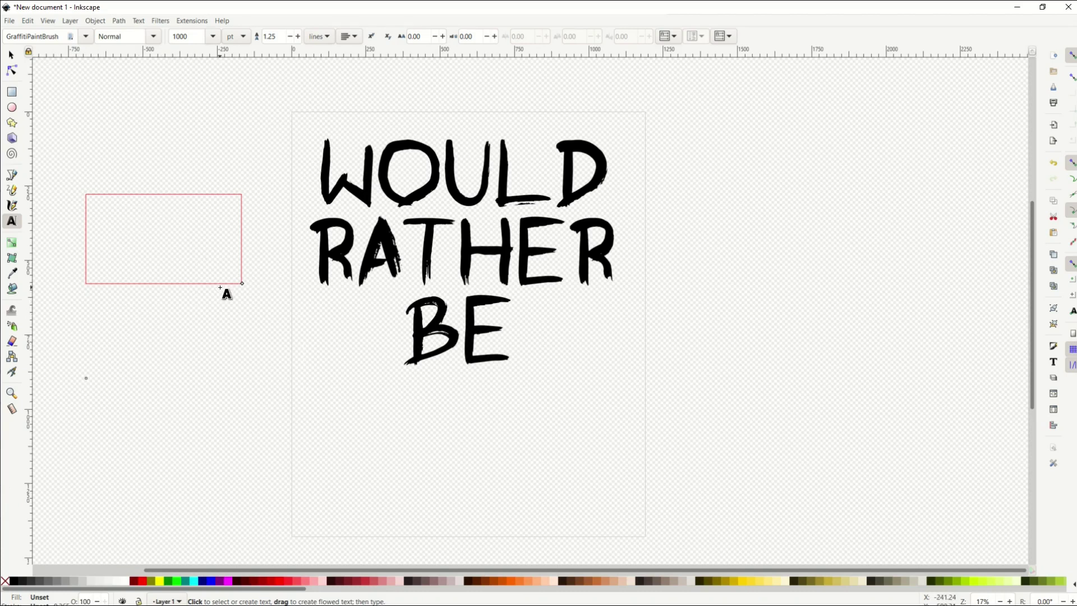
{"action": "left_click_drag", "start_coordinate": [243, 284], "coordinate": [720, 534]}
{"action": "left_click", "coordinate": [276, 206]}
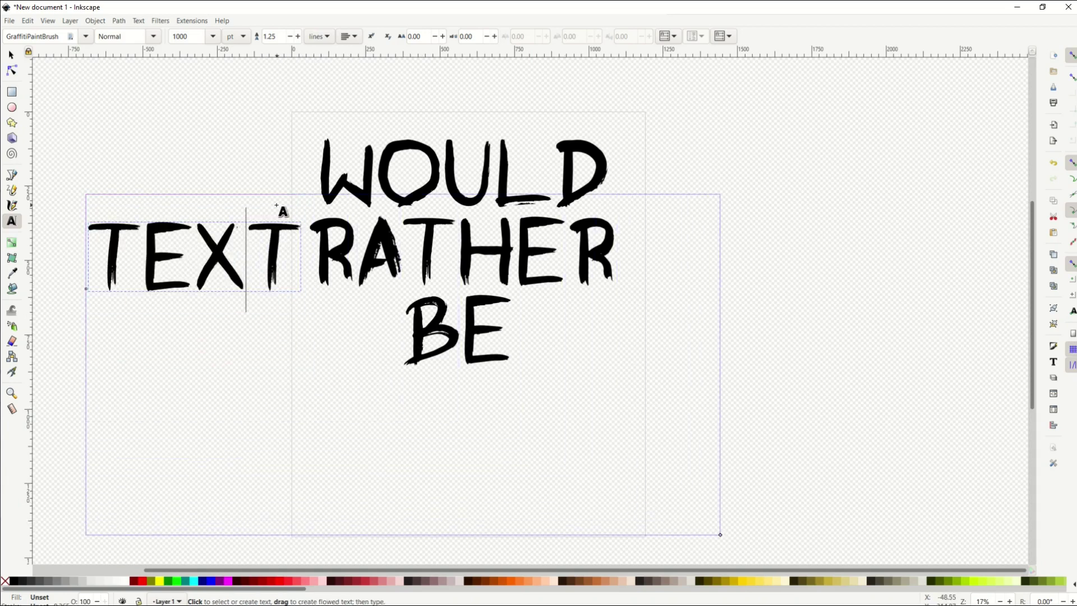
{"action": "key", "text": "Right"}
{"action": "key", "text": "Return"}
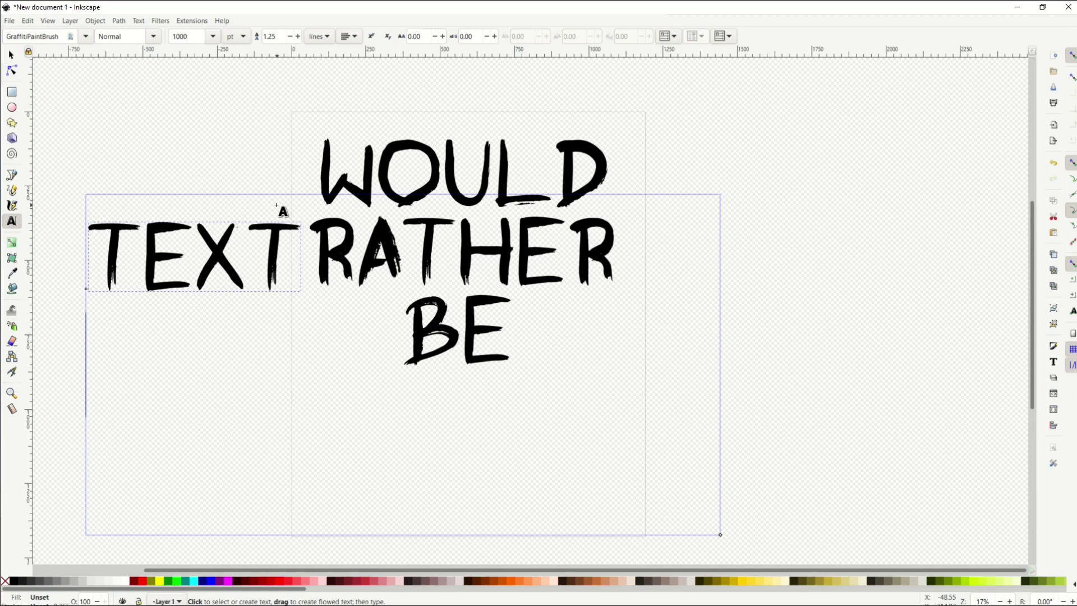
{"action": "type", "text": "ADFAD"}
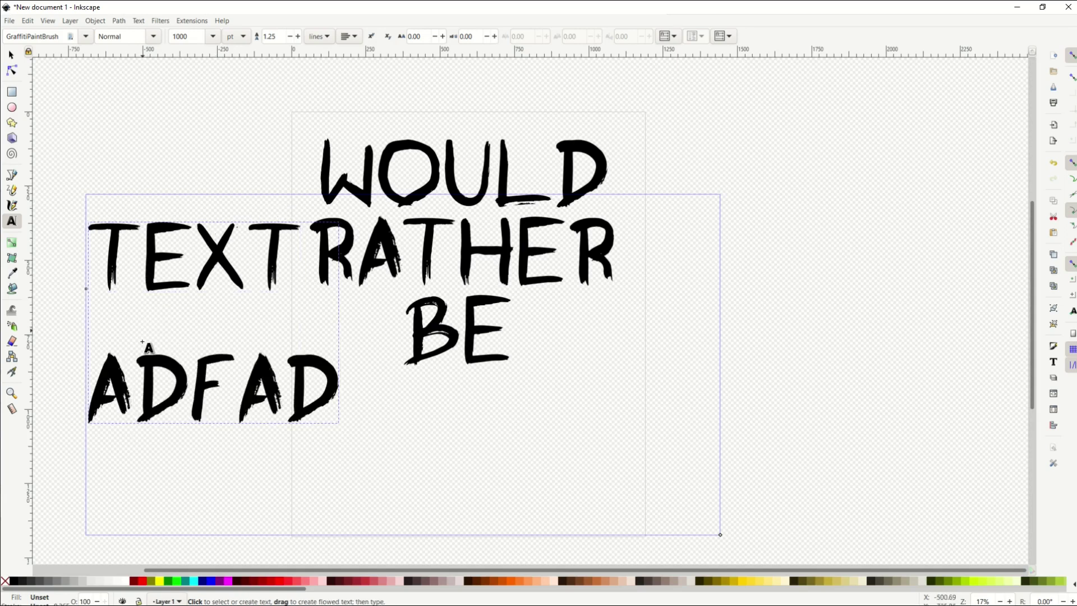
{"action": "key", "text": "BackSpace"}
{"action": "key", "text": "BackSpace"}
{"action": "key", "text": "BackSpace"}
{"action": "key", "text": "BackSpace"}
{"action": "key", "text": "BackSpace"}
{"action": "key", "text": "BackSpace"}
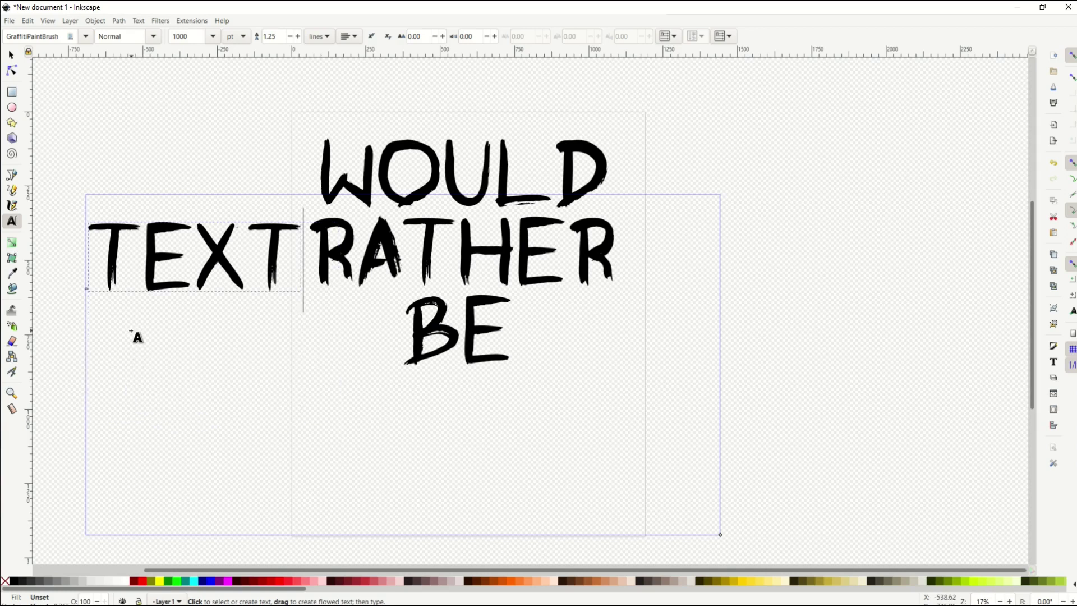
{"action": "key", "text": "BackSpace"}
{"action": "key", "text": "BackSpace"}
{"action": "key", "text": "BackSpace"}
{"action": "key", "text": "BackSpace"}
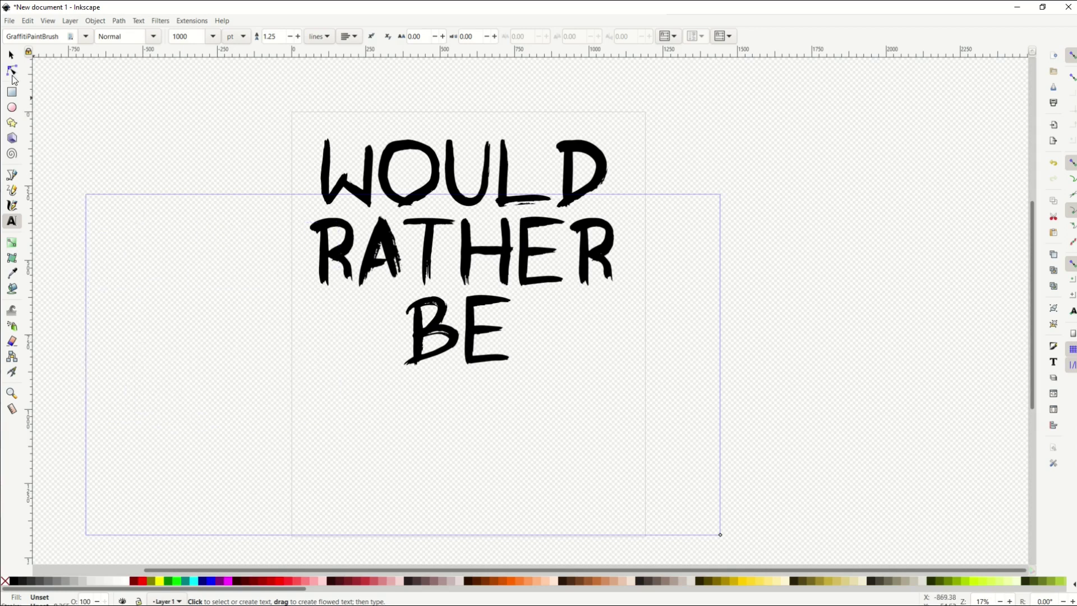
Copy the WOULD text line to the clipboard.
{"action": "left_click", "coordinate": [11, 57]}
{"action": "left_click", "coordinate": [367, 199]}
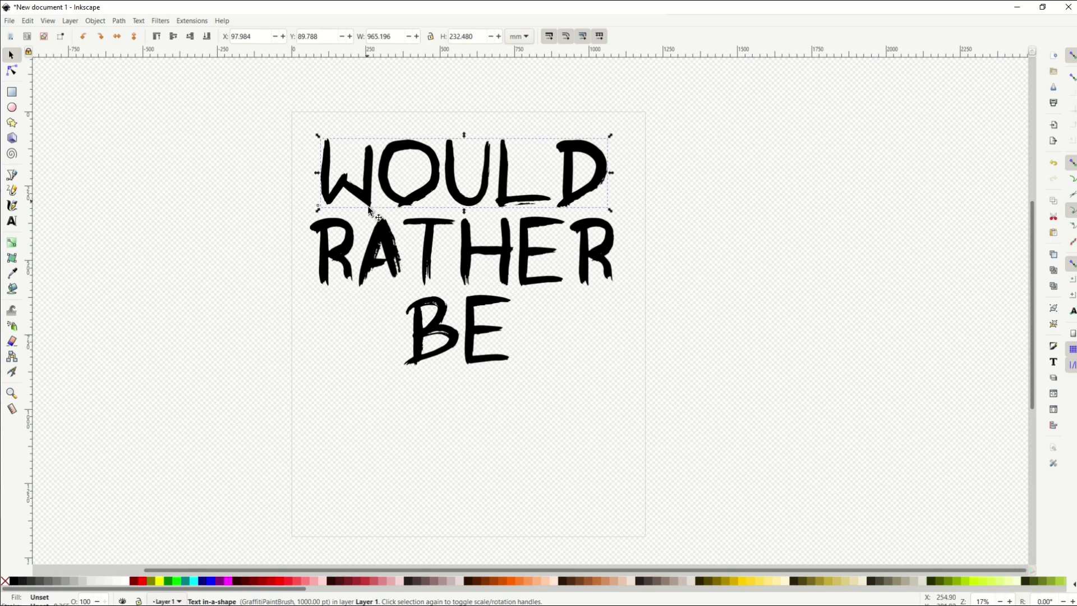
{"action": "left_click", "coordinate": [377, 242]}
{"action": "left_click", "coordinate": [420, 325]}
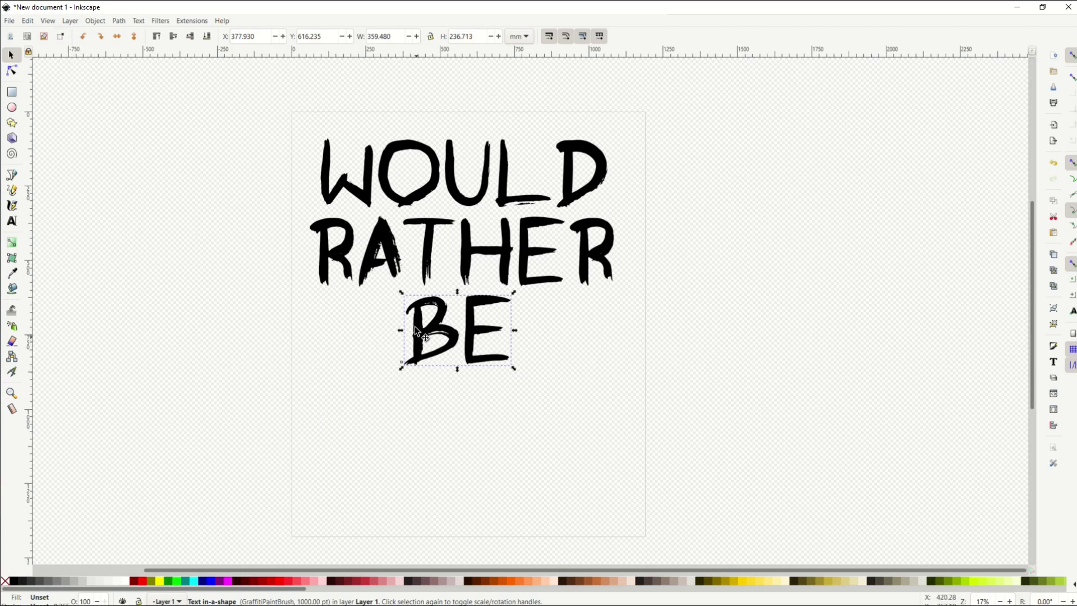
{"action": "left_click", "coordinate": [394, 197]}
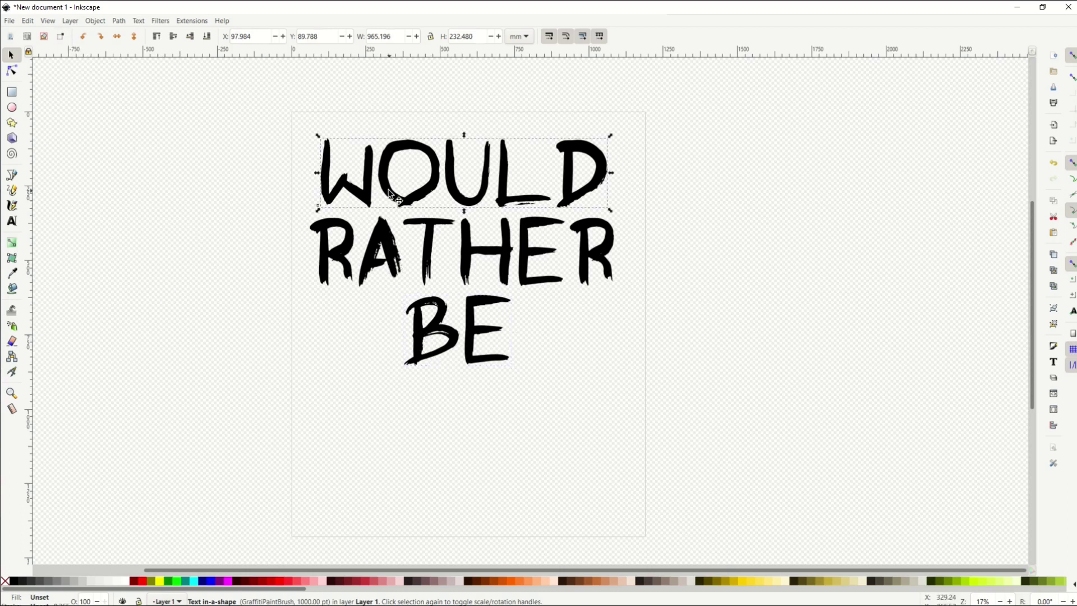
{"action": "right_click", "coordinate": [505, 197]}
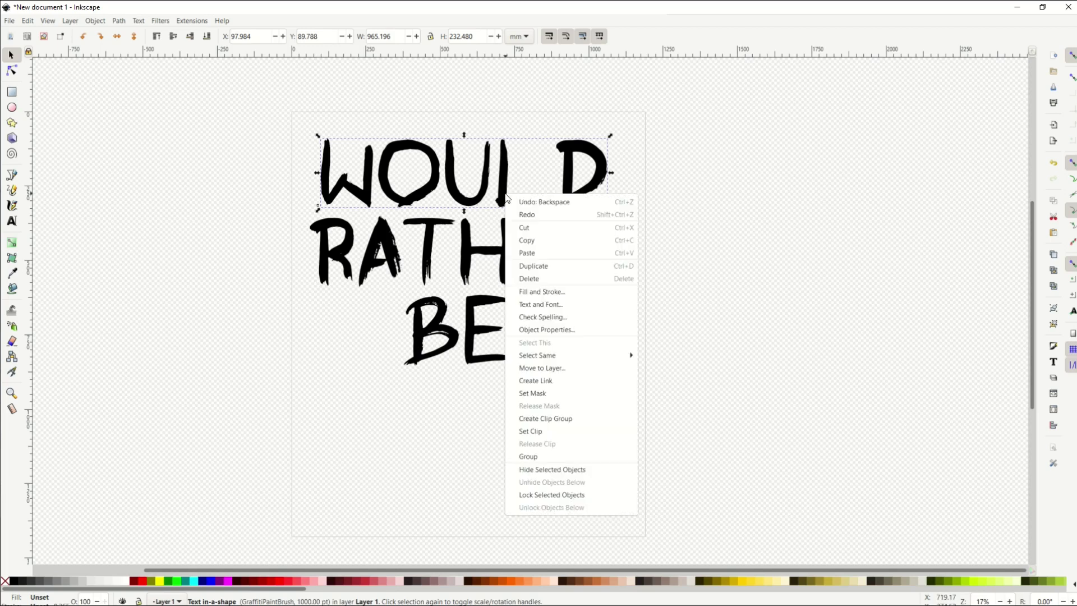
{"action": "left_click", "coordinate": [525, 242]}
Paste the WOULD copy below BE and retype it as SKATING.
{"action": "left_click", "coordinate": [344, 434]}
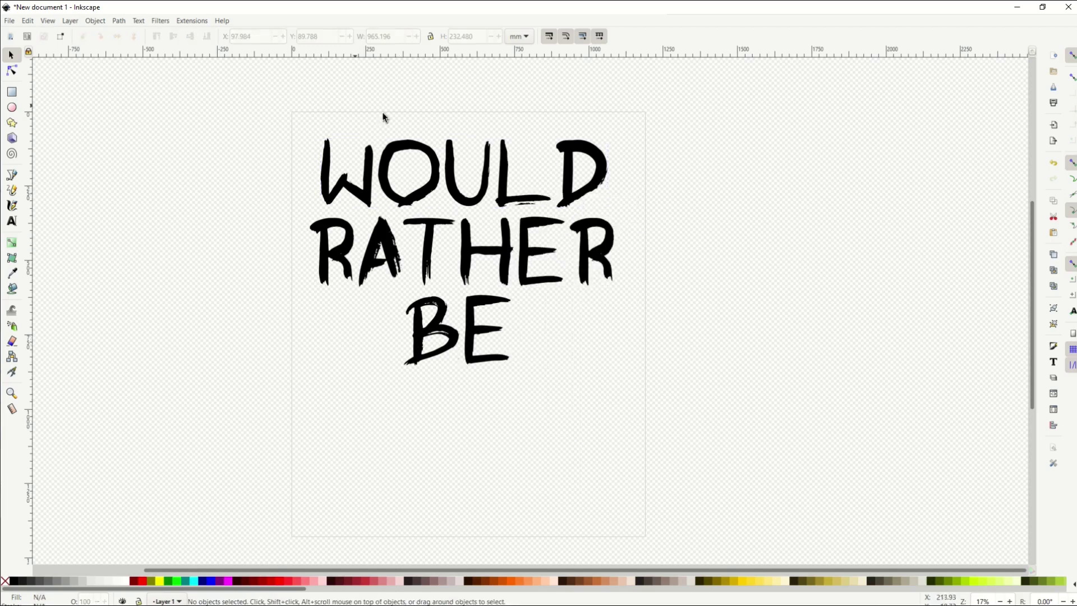
{"action": "right_click", "coordinate": [361, 408]}
{"action": "left_click", "coordinate": [379, 467]}
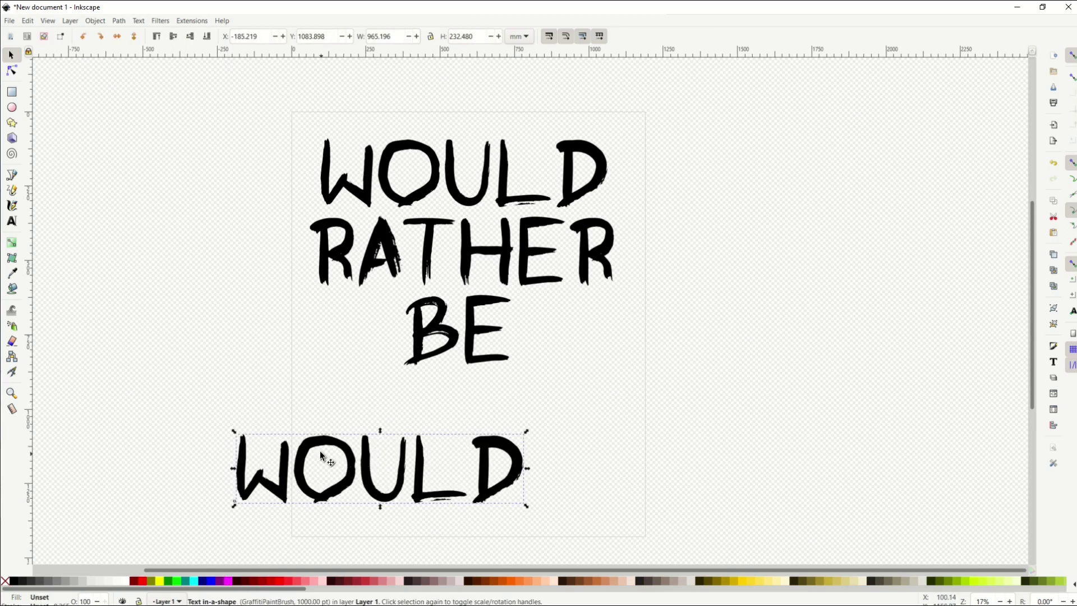
{"action": "left_click_drag", "start_coordinate": [317, 446], "coordinate": [403, 386]}
{"action": "double_click", "coordinate": [397, 386]}
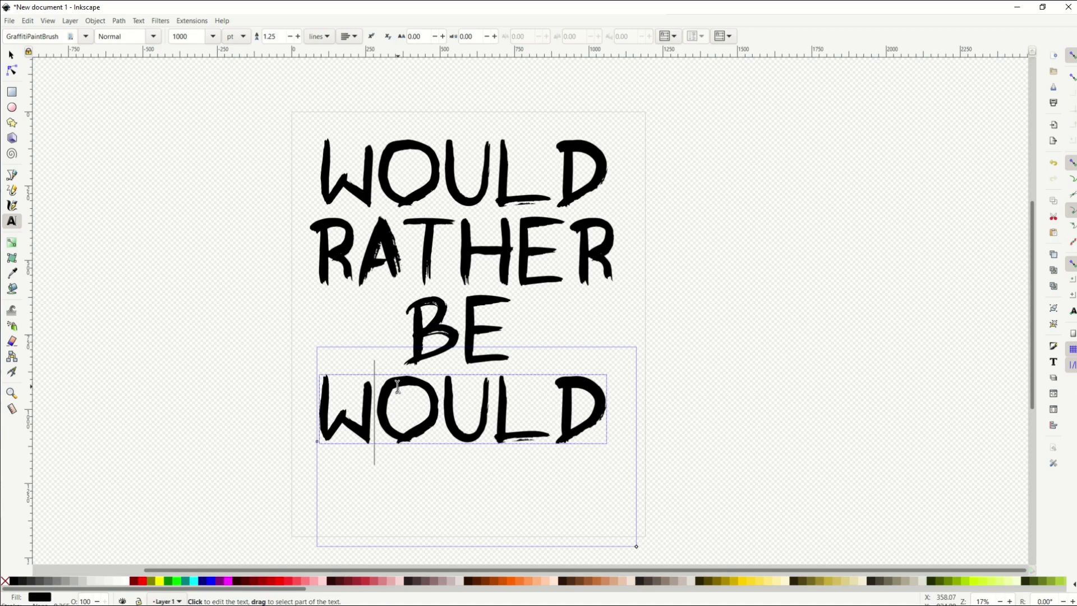
{"action": "key", "text": "ctrl+a"}
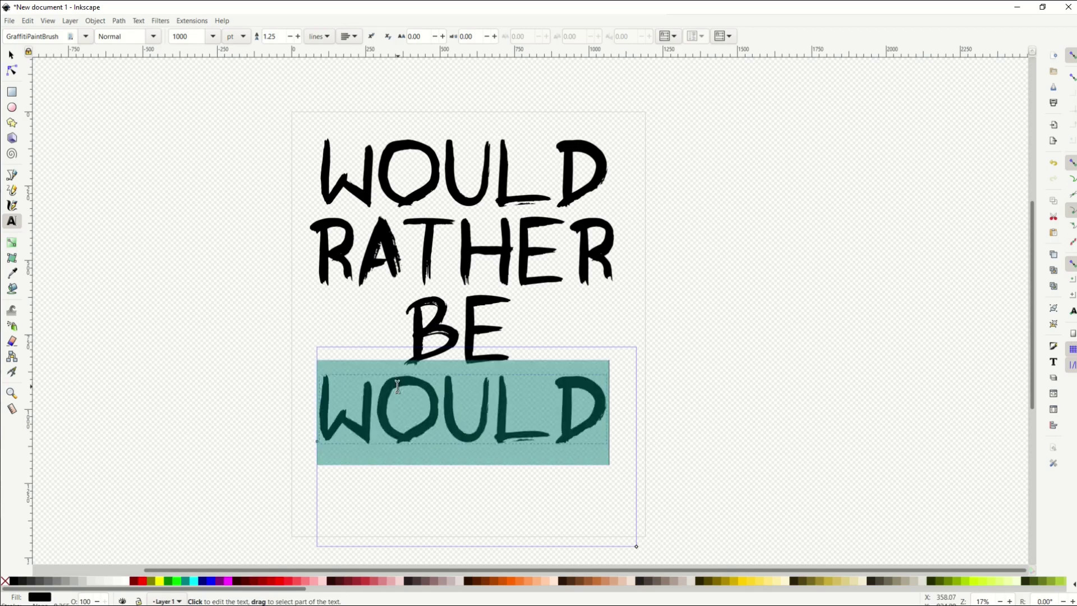
{"action": "type", "text": "SKATING"}
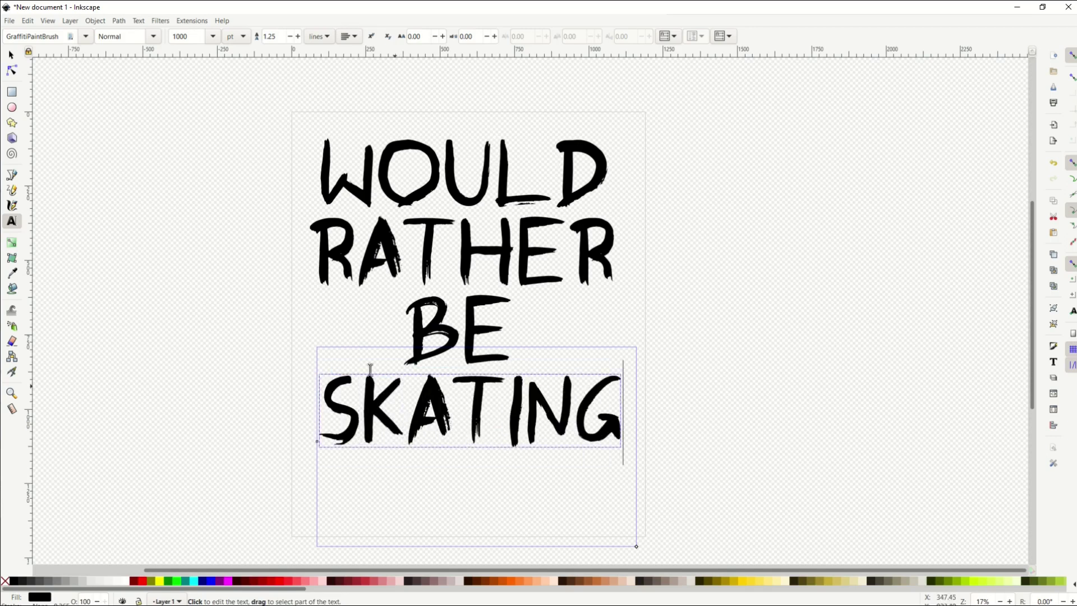
{"action": "left_click", "coordinate": [11, 56]}
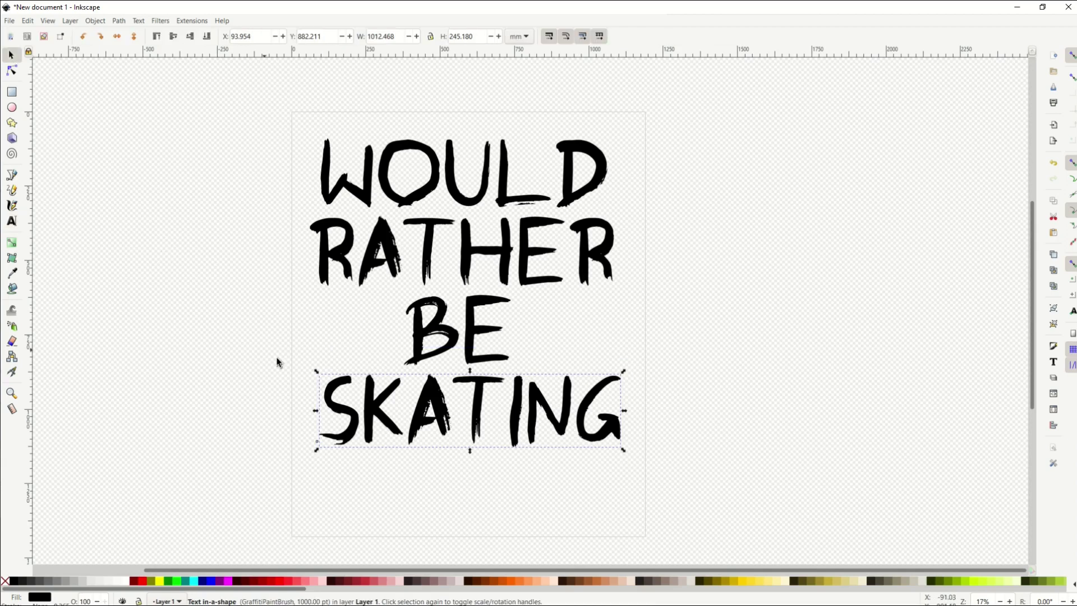
Nudge SKATING left, then move all four text lines lower on the page.
{"action": "left_click_drag", "start_coordinate": [328, 396], "coordinate": [324, 394]}
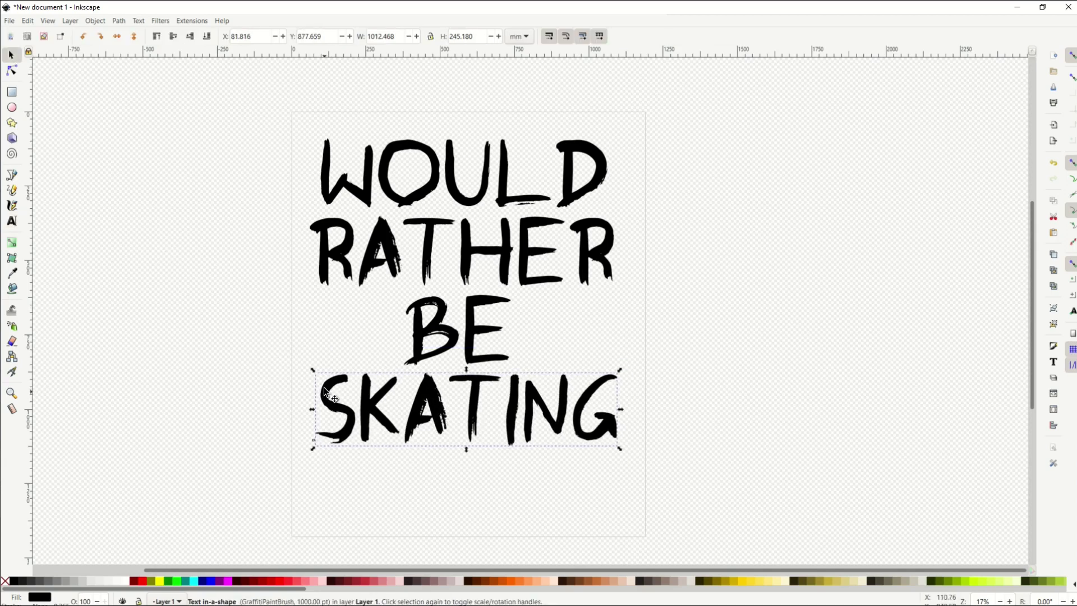
{"action": "key", "text": "ctrl+a"}
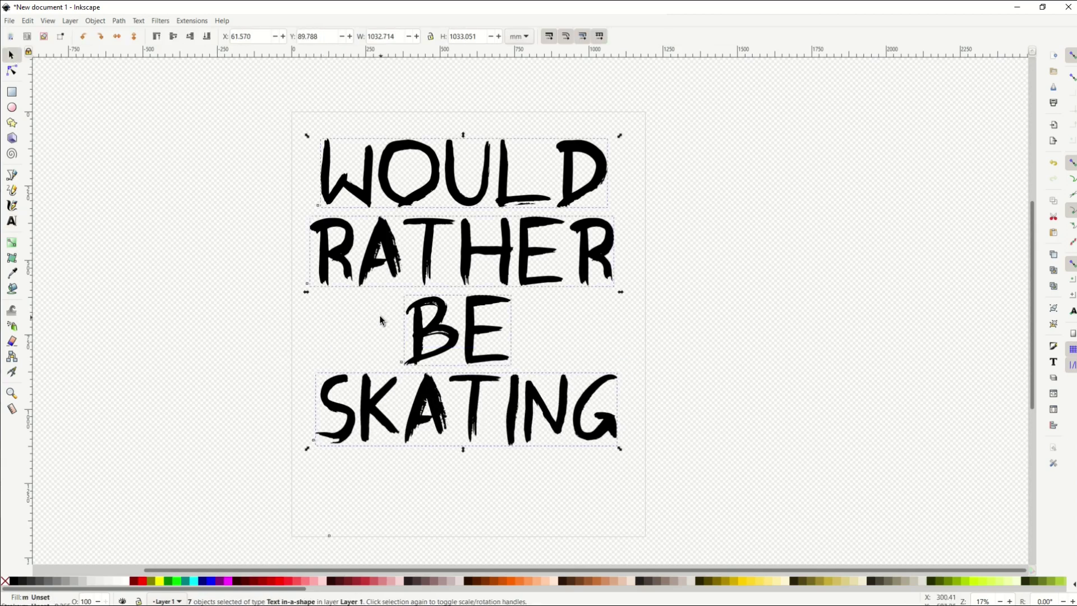
{"action": "left_click_drag", "start_coordinate": [391, 266], "coordinate": [395, 295]}
{"action": "left_click", "coordinate": [274, 265]}
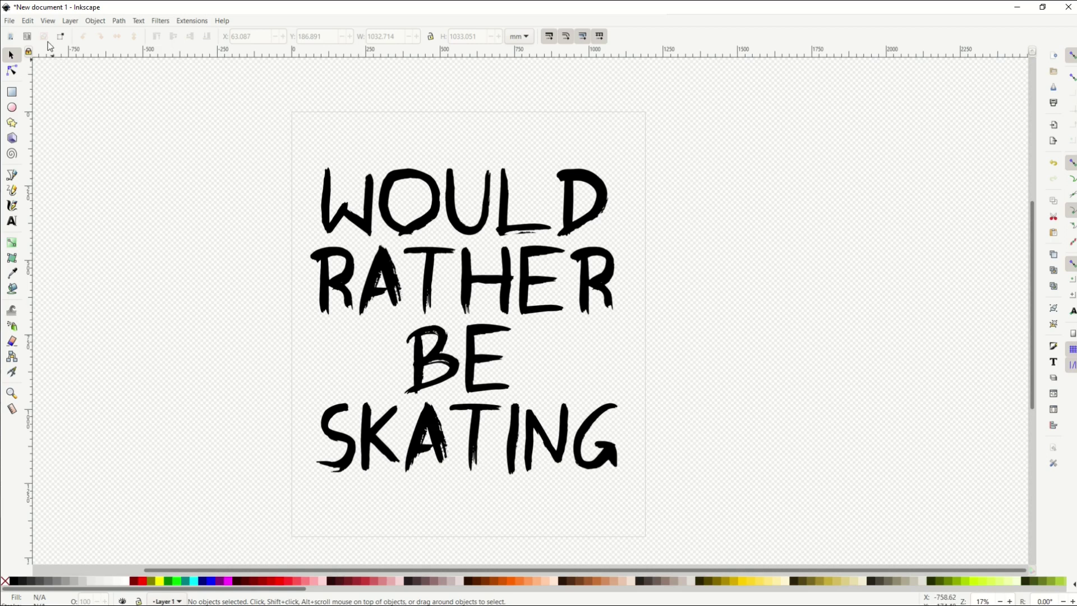
{"action": "left_click", "coordinate": [9, 20]}
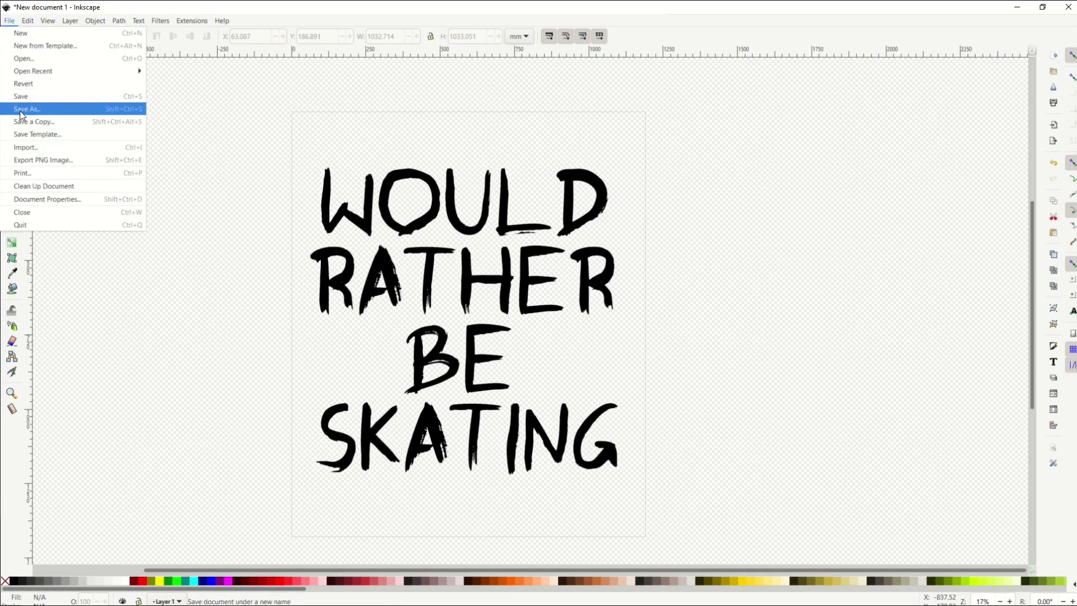
{"action": "left_click", "coordinate": [281, 146]}
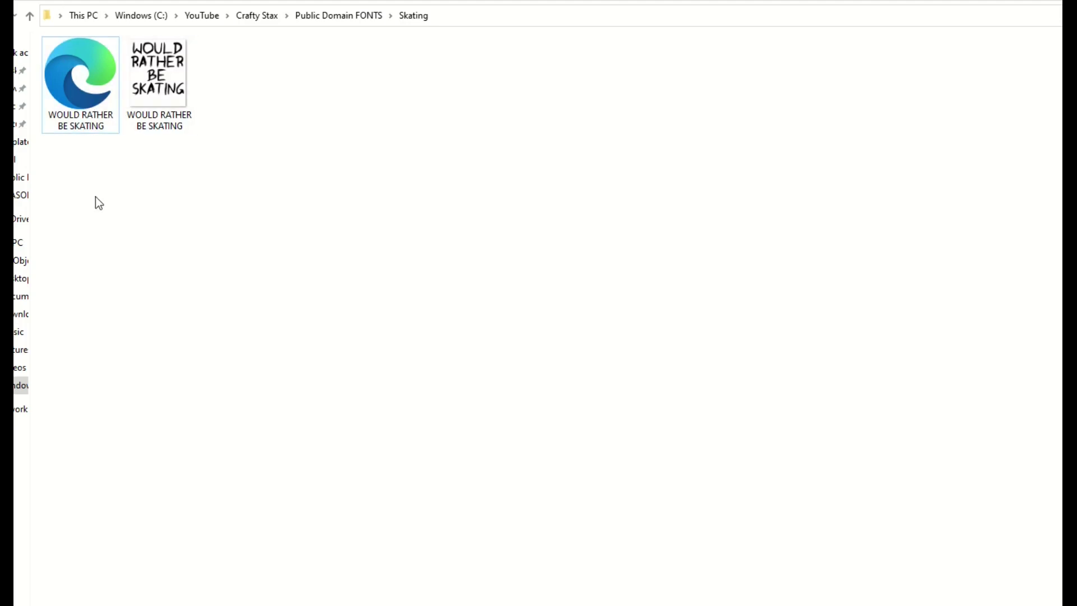
Open WOULD RATHER BE SKATING.svg in Edge, zoomed out, and scroll through the lettering.
{"action": "double_click", "coordinate": [84, 95]}
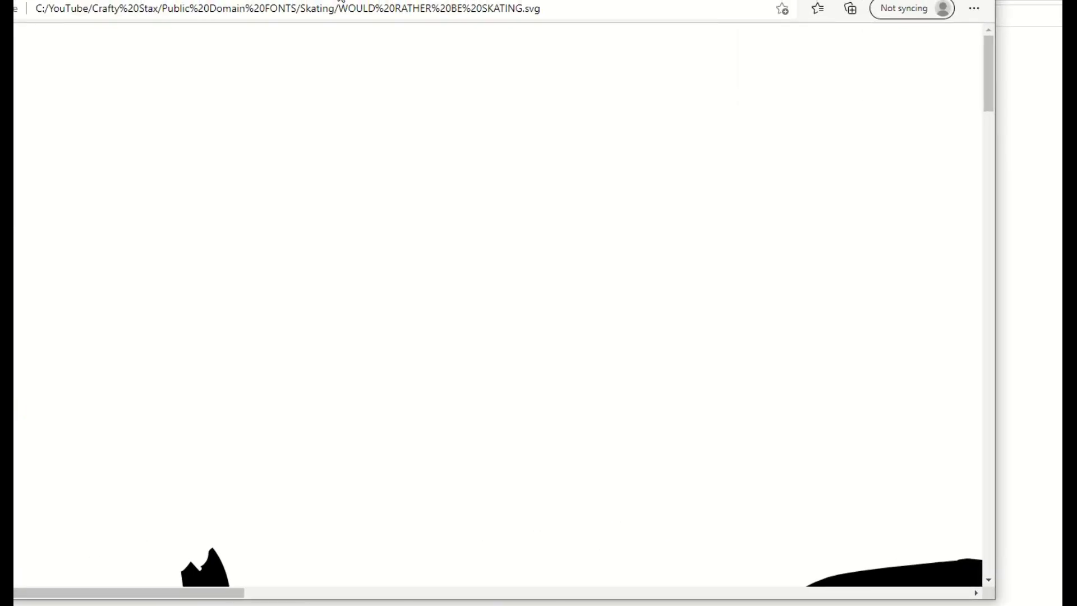
{"action": "key", "text": "ctrl+minus"}
{"action": "key", "text": "ctrl+minus"}
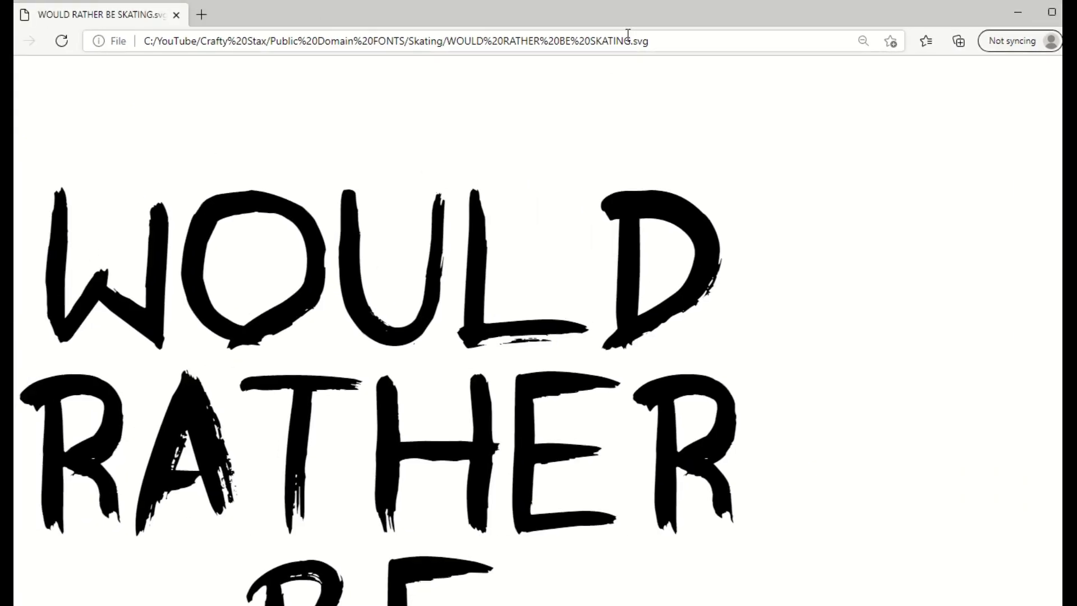
{"action": "left_click", "coordinate": [529, 9]}
{"action": "left_click", "coordinate": [608, 110]}
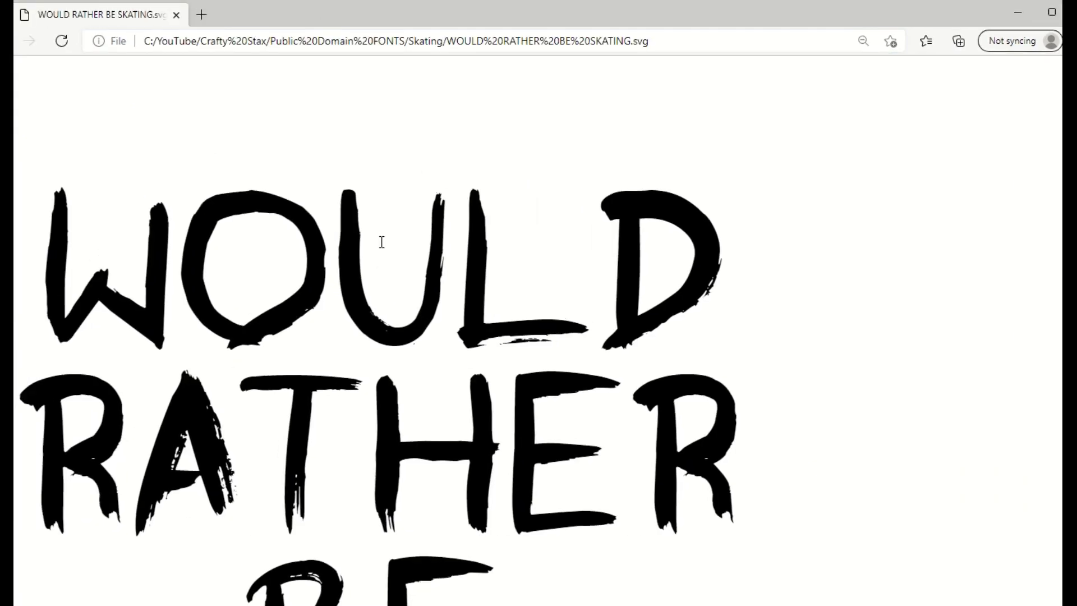
{"action": "scroll", "coordinate": [380, 241], "scroll_direction": "down", "scroll_amount": 2}
{"action": "scroll", "coordinate": [361, 303], "scroll_direction": "down", "scroll_amount": 8}
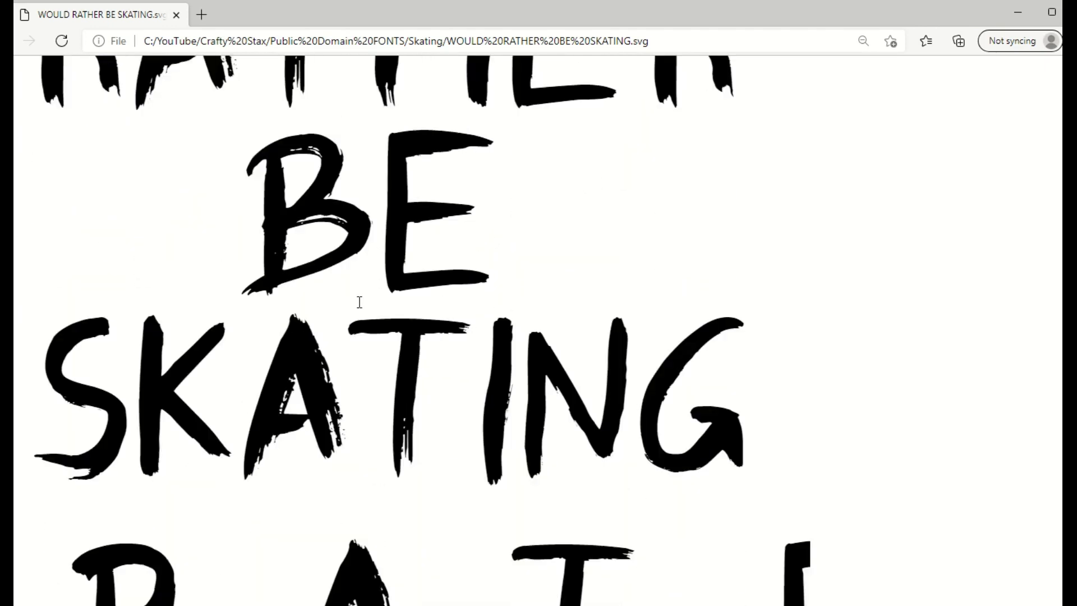
{"action": "scroll", "coordinate": [361, 301], "scroll_direction": "up", "scroll_amount": 10}
Close Edge, then preview the lettering PNG enlarged and zoomed in Windows Photos before closing it.
{"action": "left_click", "coordinate": [1068, 11]}
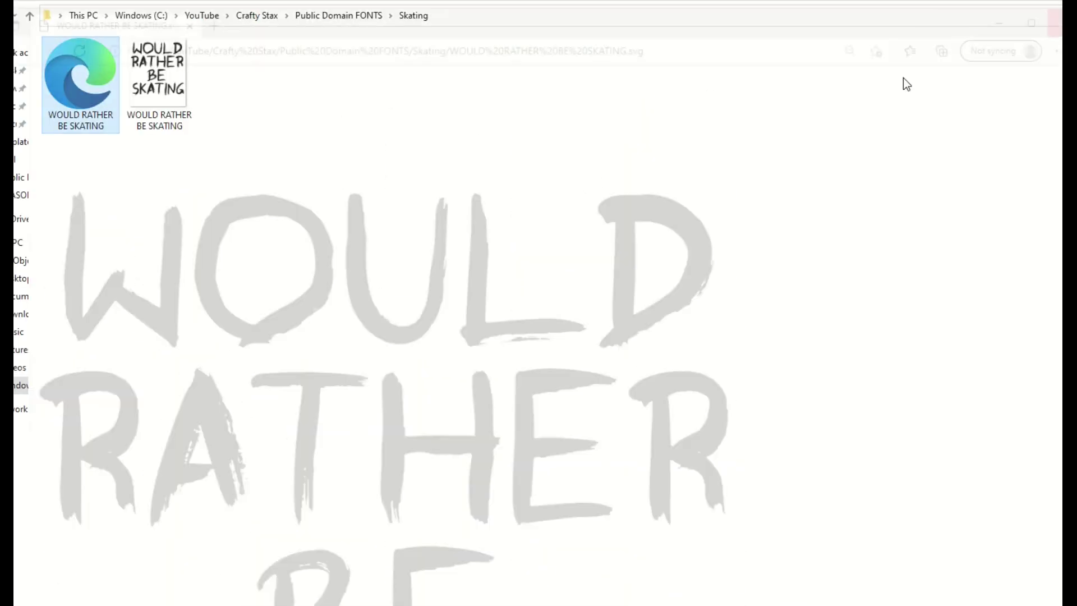
{"action": "mouse_move", "coordinate": [172, 94]}
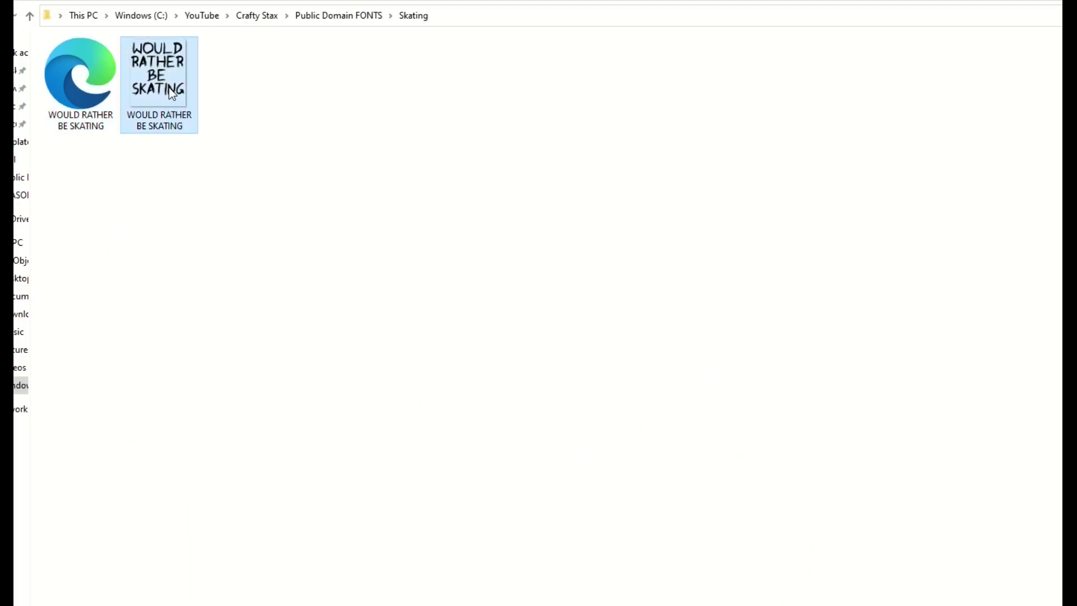
{"action": "double_click", "coordinate": [170, 88]}
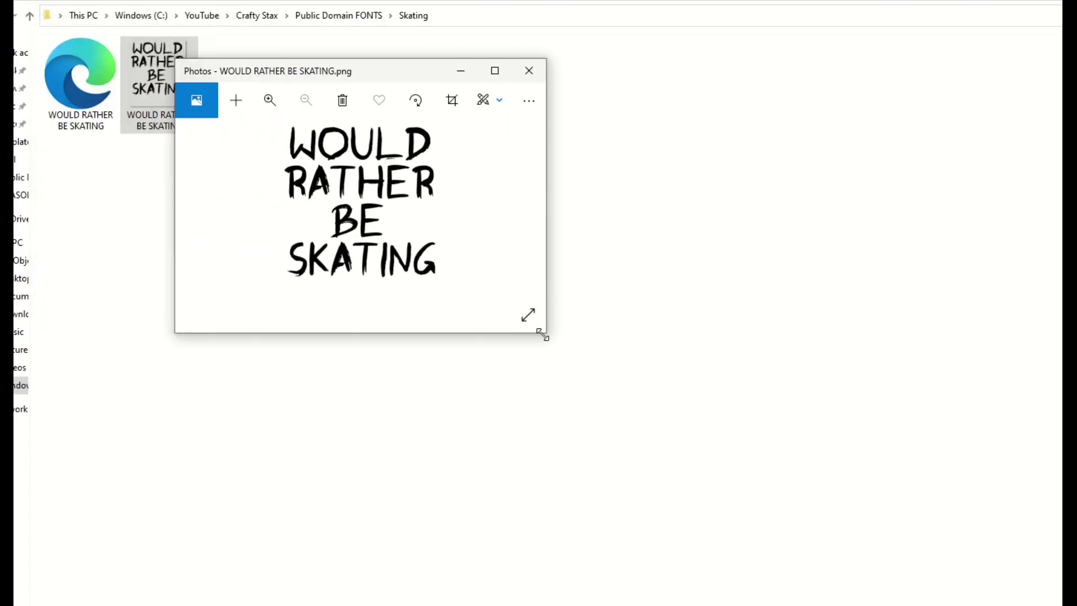
{"action": "left_click_drag", "start_coordinate": [543, 335], "coordinate": [920, 575]}
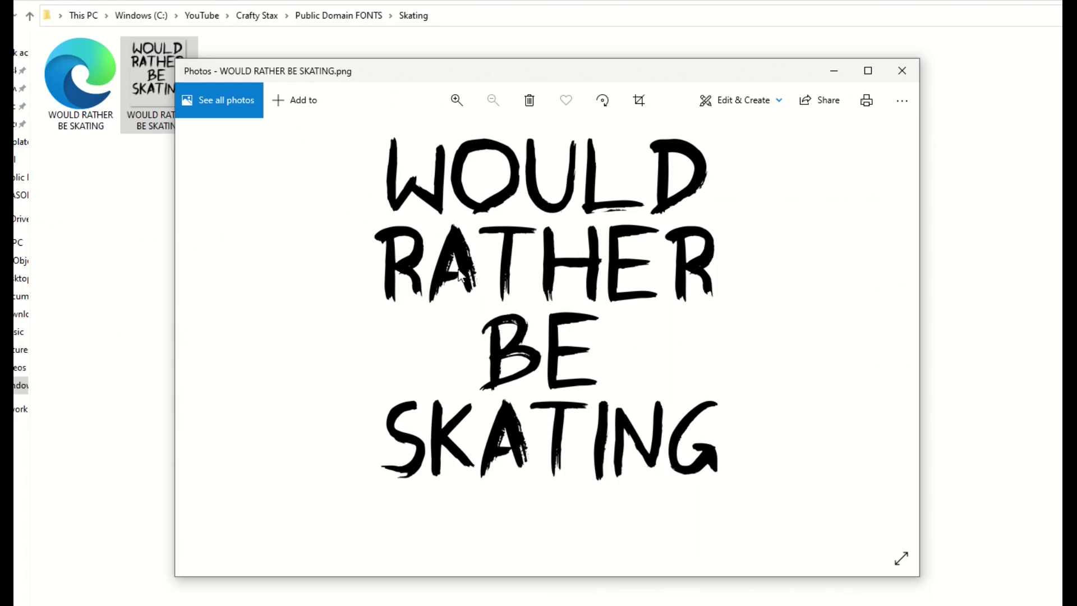
{"action": "scroll", "coordinate": [460, 274], "scroll_direction": "up", "scroll_amount": 5}
{"action": "scroll", "coordinate": [469, 254], "scroll_direction": "down", "scroll_amount": 4}
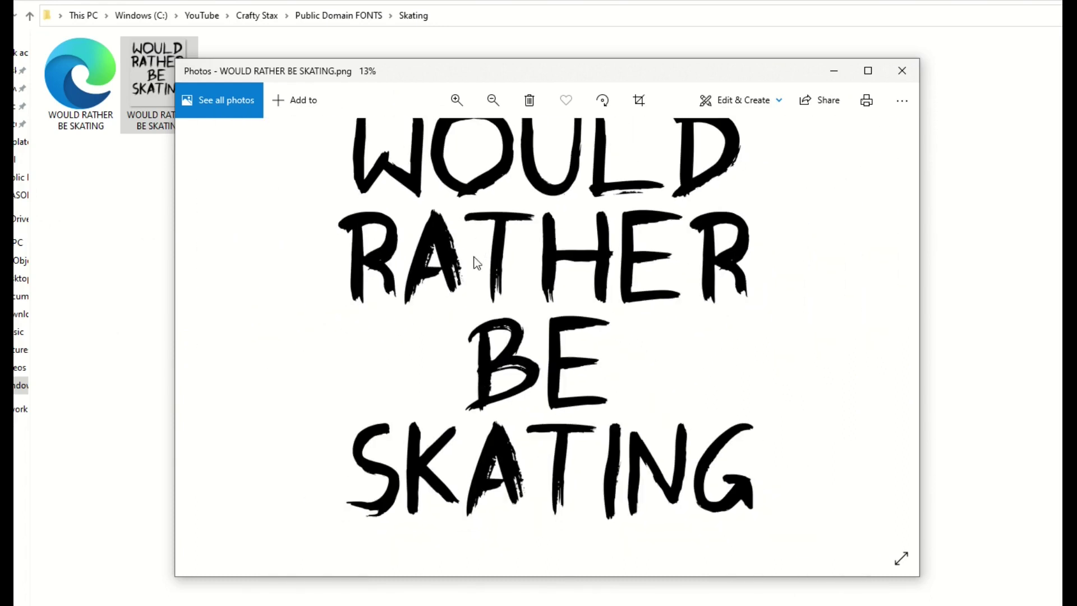
{"action": "scroll", "coordinate": [474, 257], "scroll_direction": "down", "scroll_amount": 2}
{"action": "left_click", "coordinate": [900, 70]}
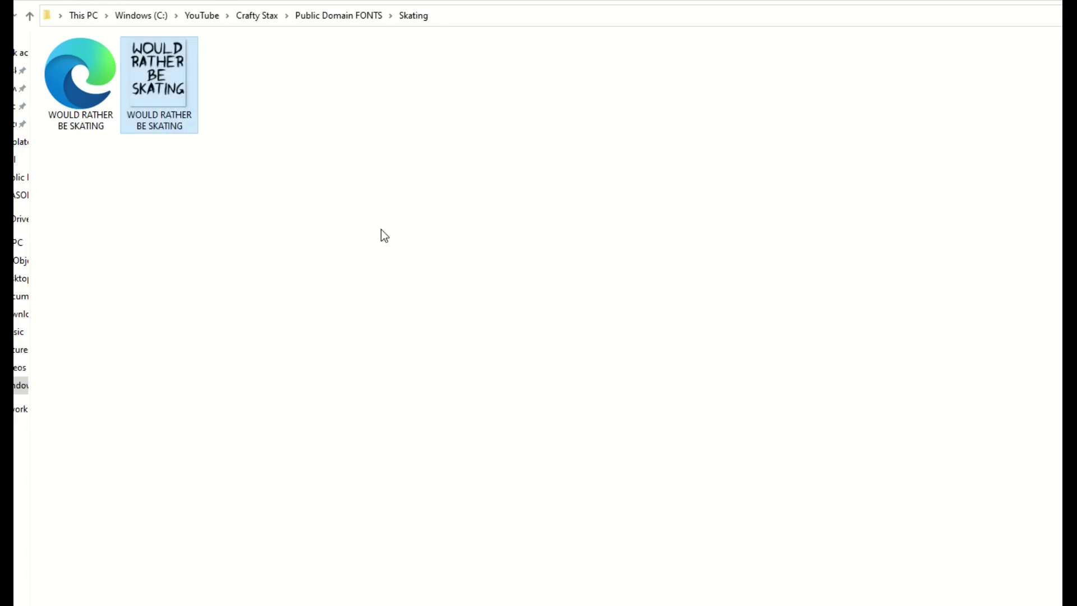
{"action": "left_click", "coordinate": [263, 216]}
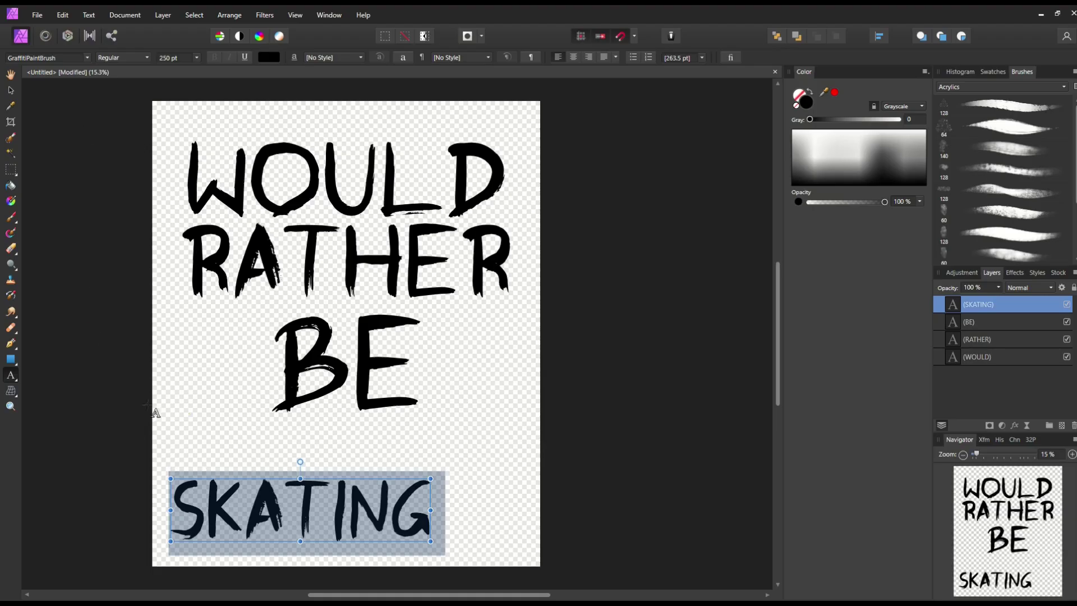
Scale SKATING up to 334.6 pt and move it up, centred just under BE.
{"action": "left_click_drag", "start_coordinate": [428, 478], "coordinate": [517, 459]}
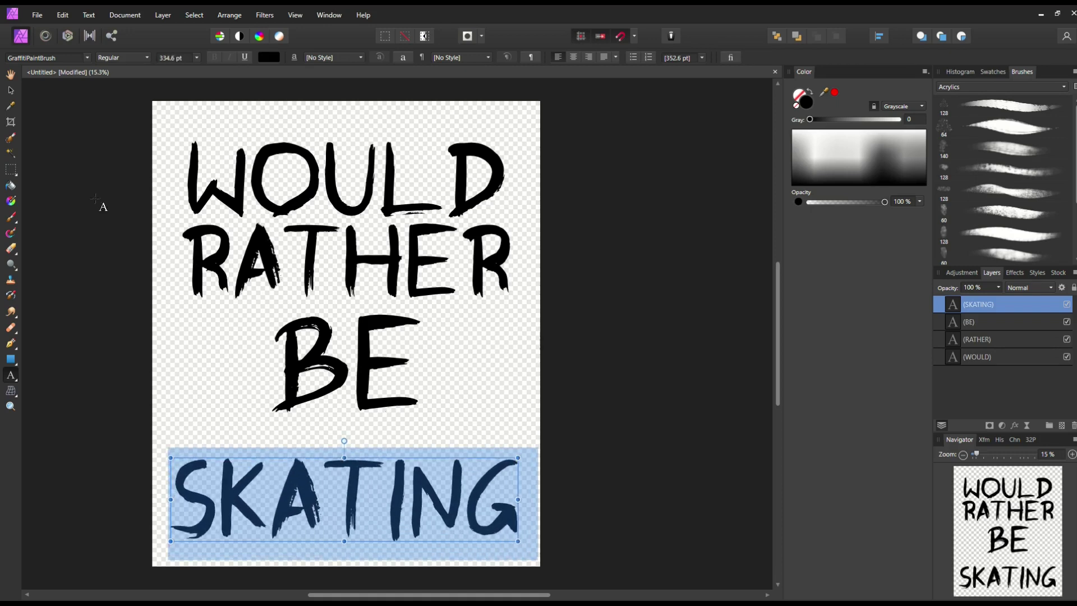
{"action": "left_click", "coordinate": [11, 90]}
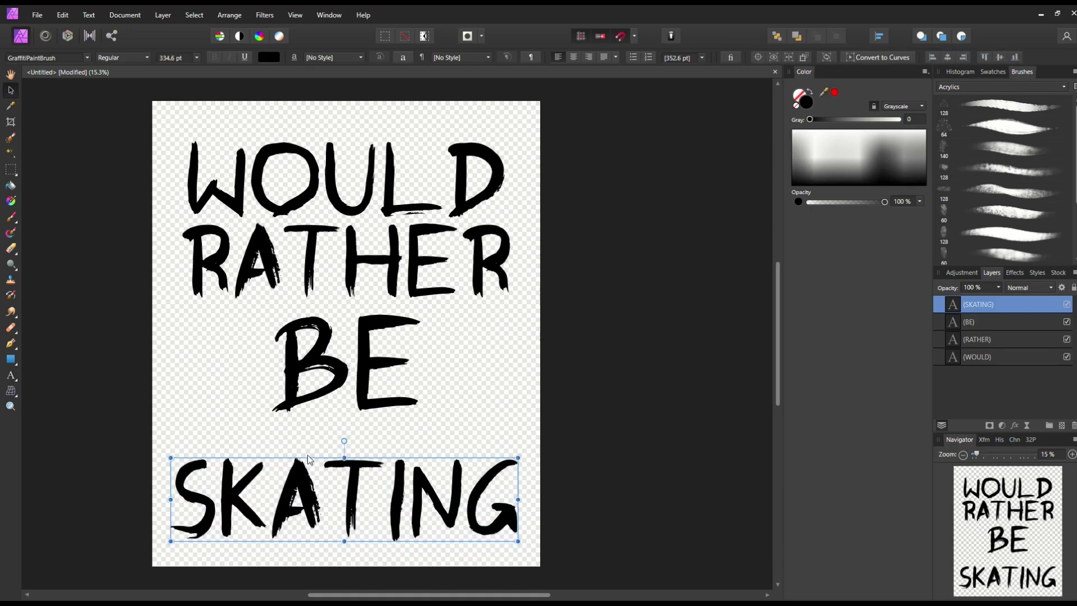
{"action": "left_click_drag", "start_coordinate": [308, 462], "coordinate": [311, 435]}
{"action": "left_click", "coordinate": [203, 301]}
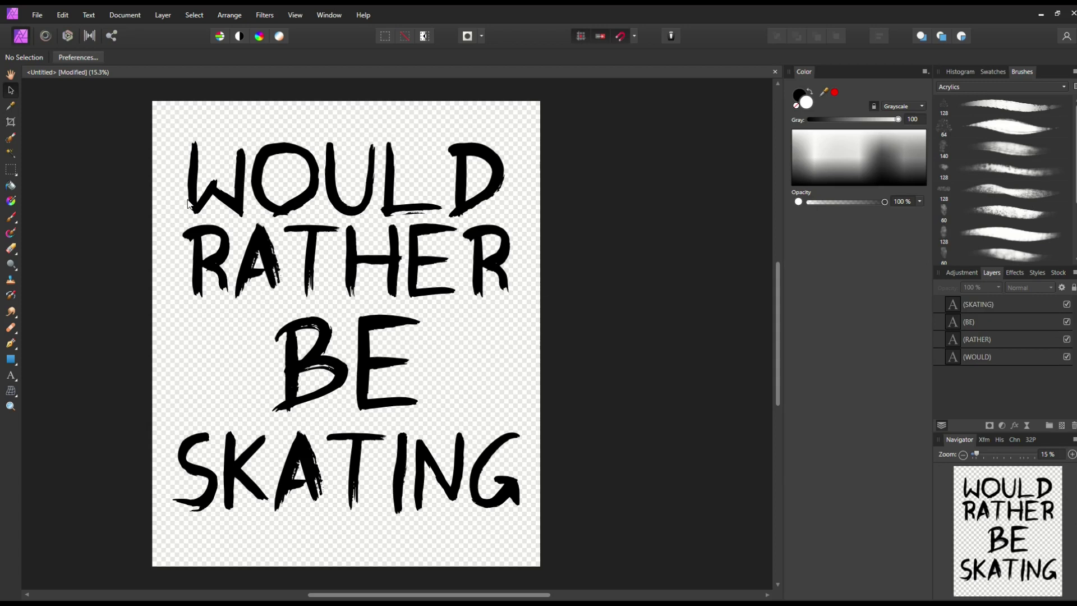
Save the Affinity master file as WOULD RATHER BE SKATING in the Affinity Photo folder.
{"action": "left_click", "coordinate": [34, 15]}
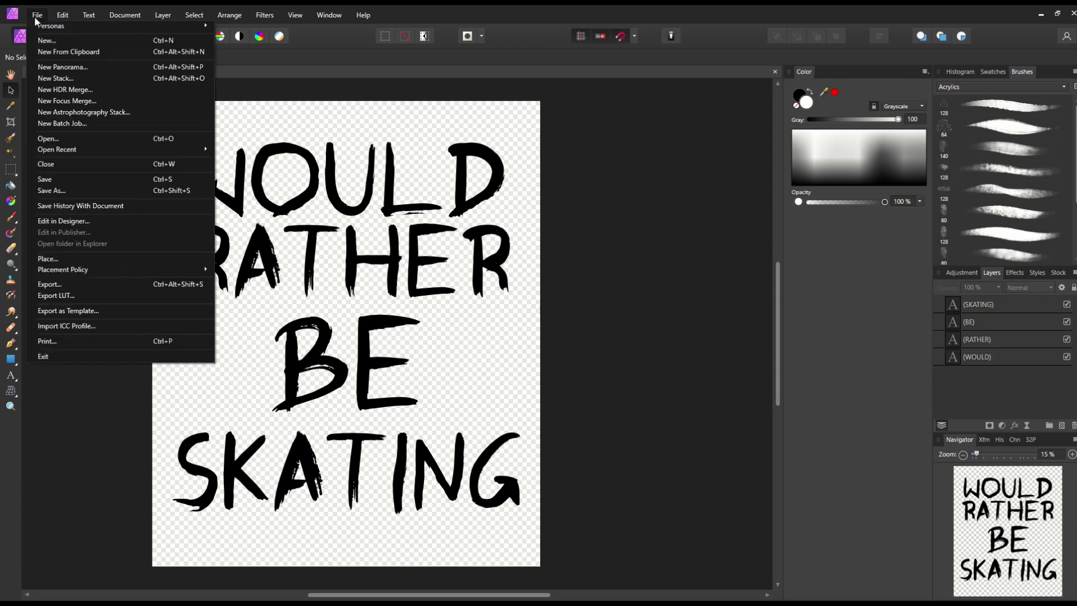
{"action": "left_click", "coordinate": [64, 193]}
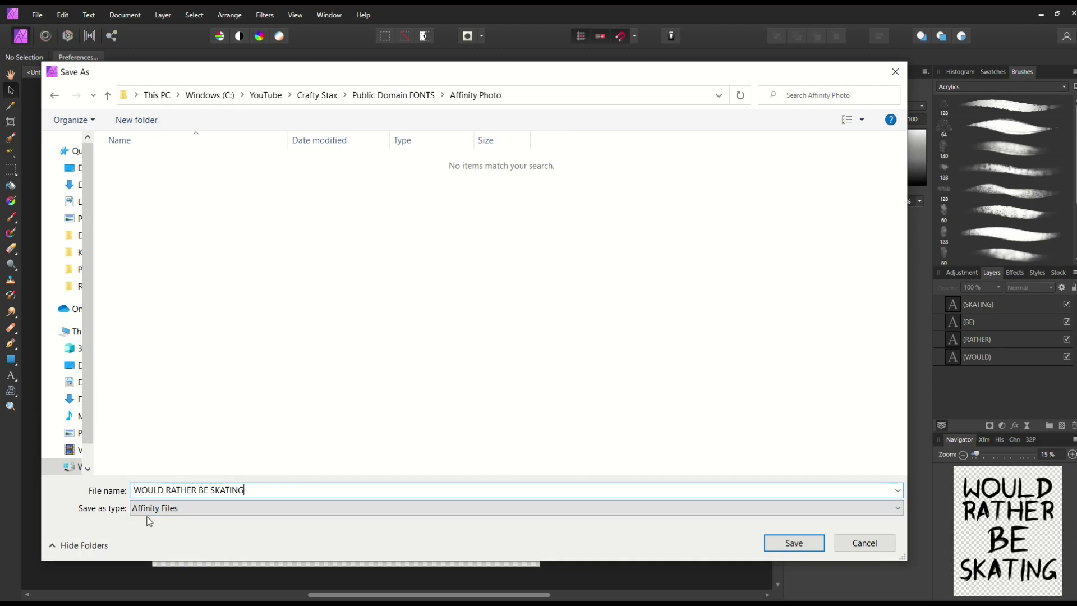
{"action": "left_click", "coordinate": [787, 544]}
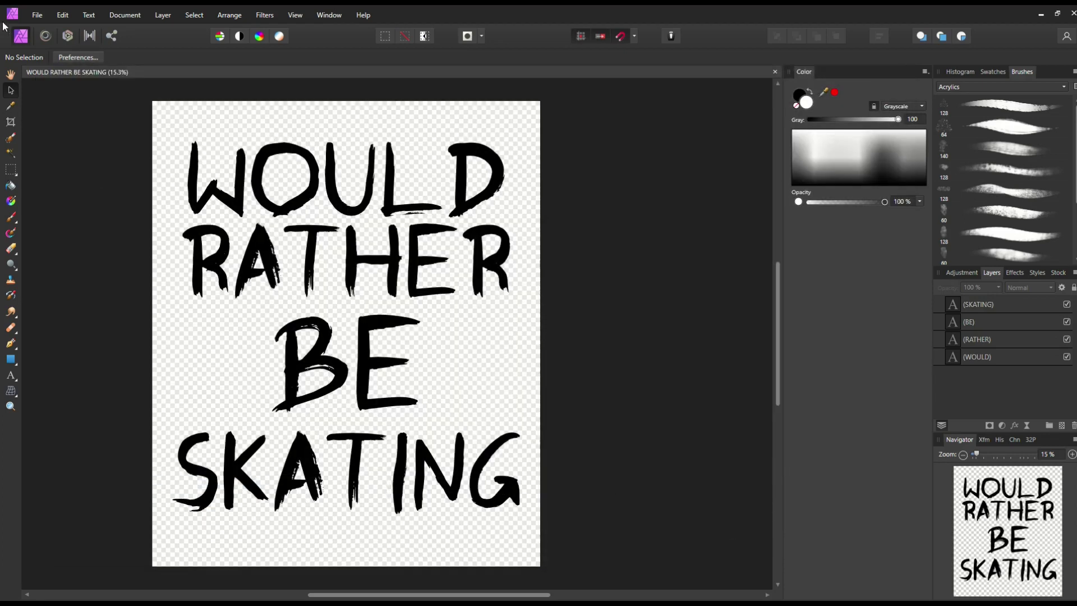
Export the design as a 4500 x 5400 px PNG named WOULD RATHER BE SKATING beside it.
{"action": "left_click", "coordinate": [38, 16]}
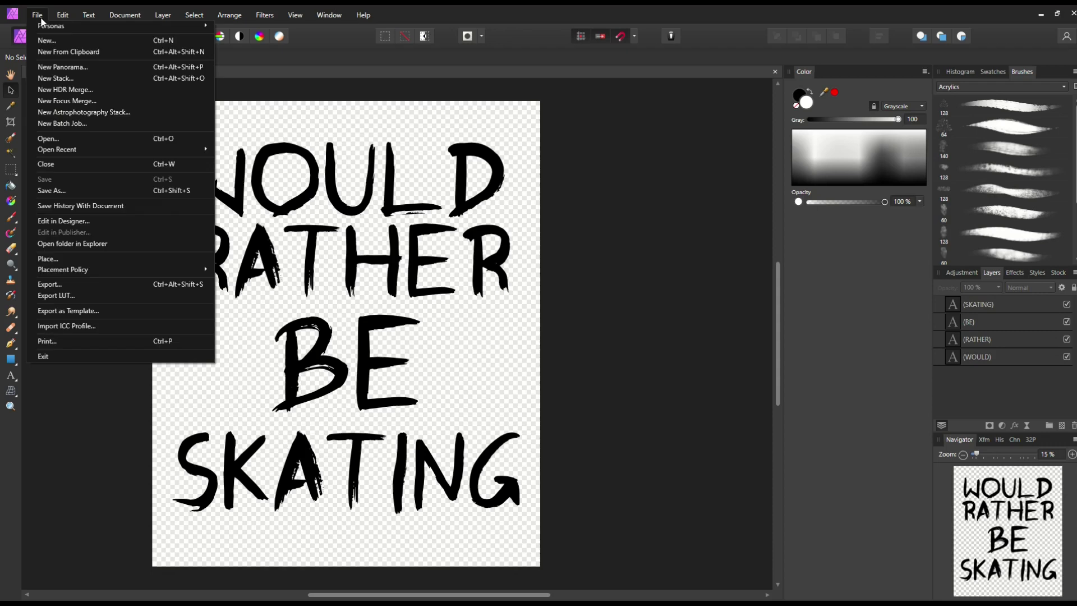
{"action": "left_click", "coordinate": [72, 285]}
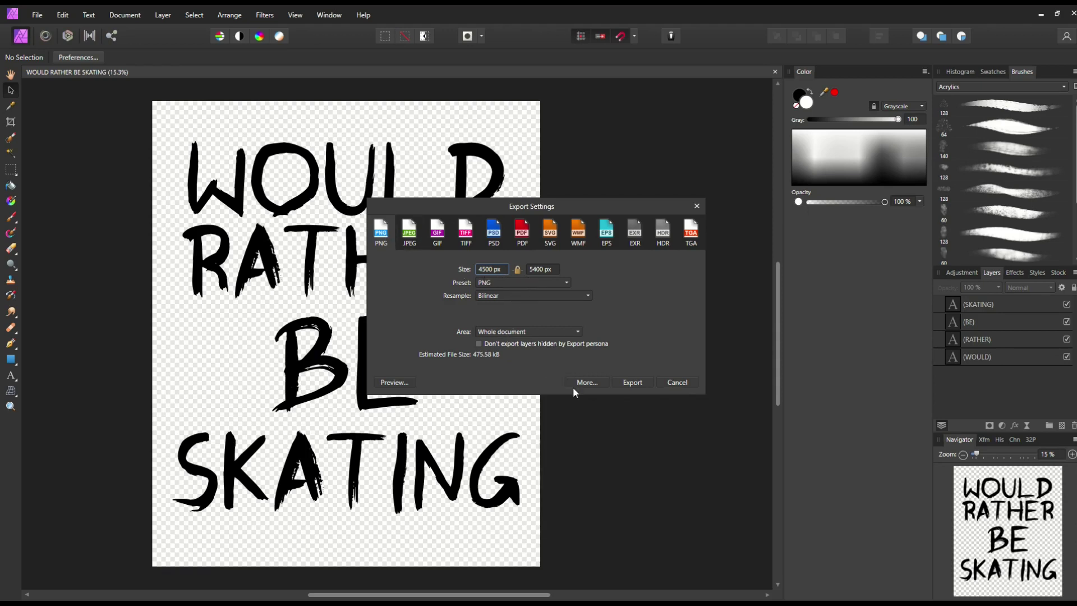
{"action": "left_click", "coordinate": [631, 382]}
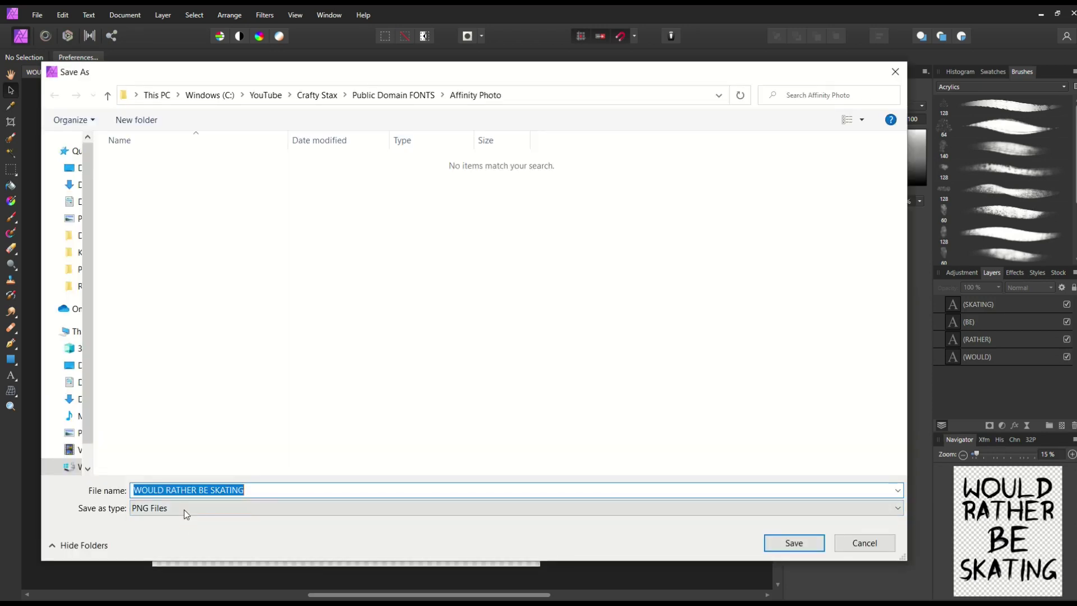
{"action": "left_click", "coordinate": [767, 541]}
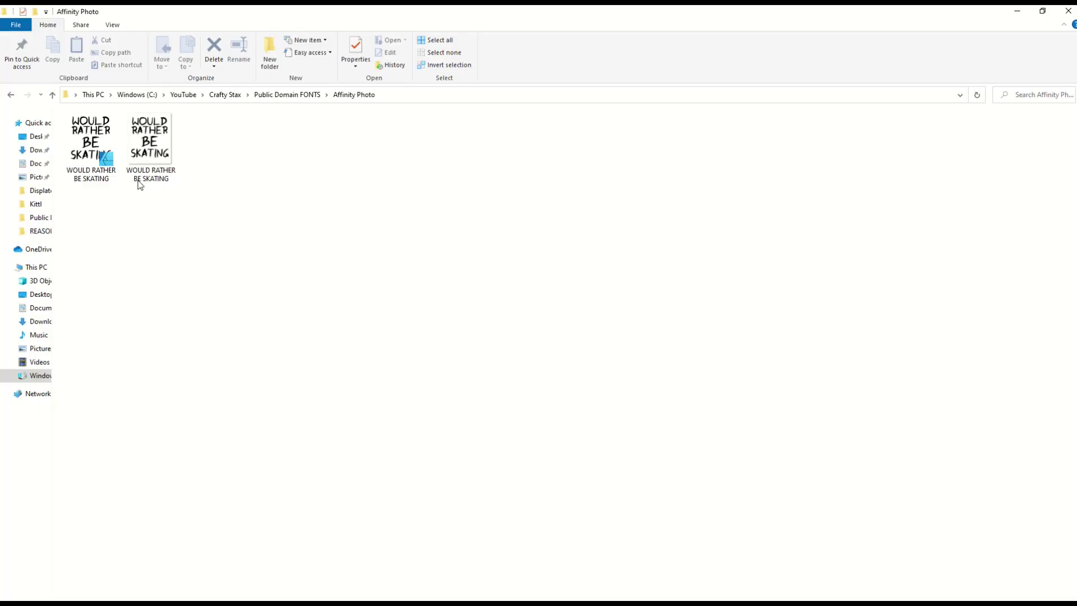
Confirm the exported PNG measures 4500 x 5400 px and select the first design file.
{"action": "mouse_move", "coordinate": [149, 159]}
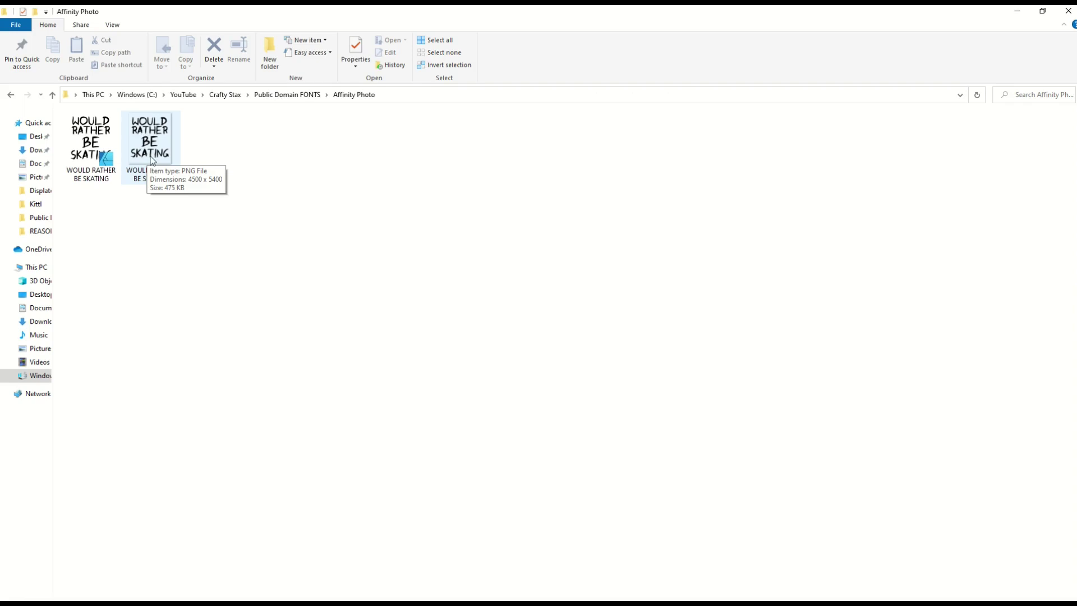
{"action": "left_click", "coordinate": [84, 156]}
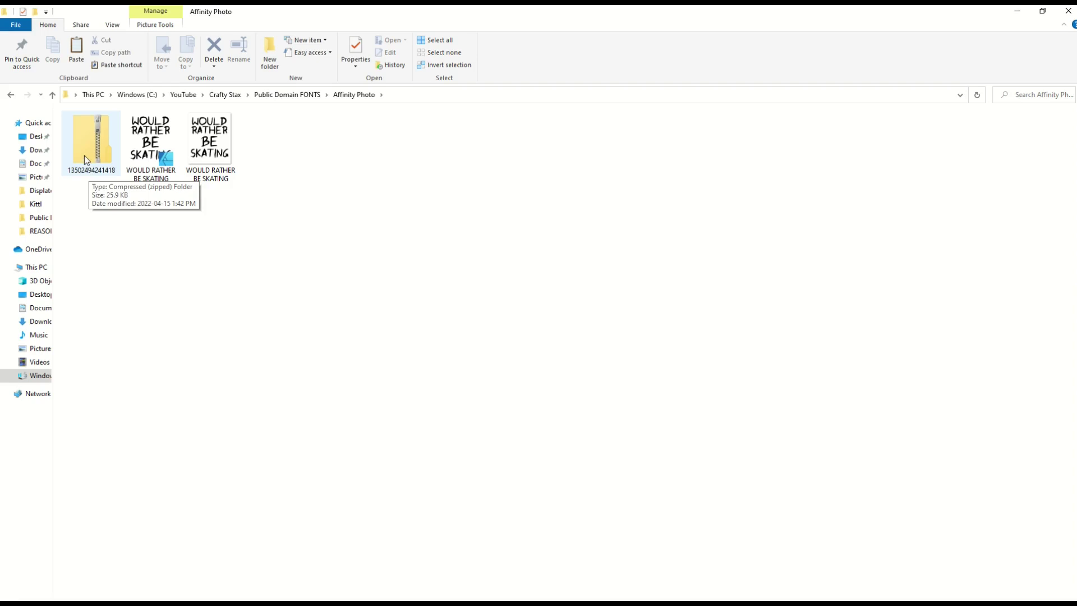
Copy the GraffitiPaintBrush font file out of the zip into the Affinity Photo folder.
{"action": "double_click", "coordinate": [84, 155]}
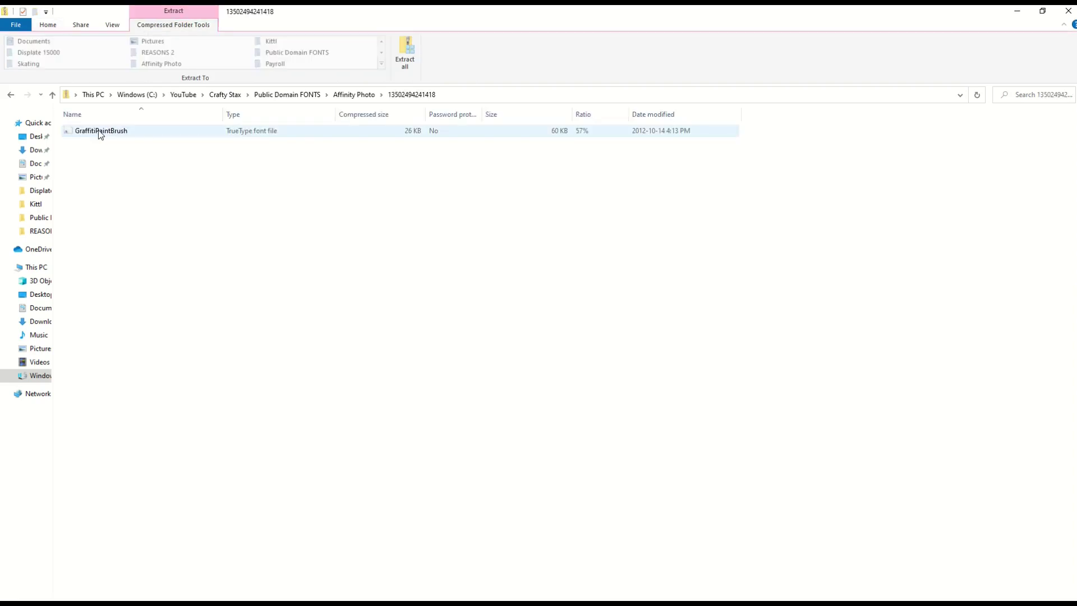
{"action": "right_click", "coordinate": [100, 135]}
{"action": "left_click", "coordinate": [107, 170]}
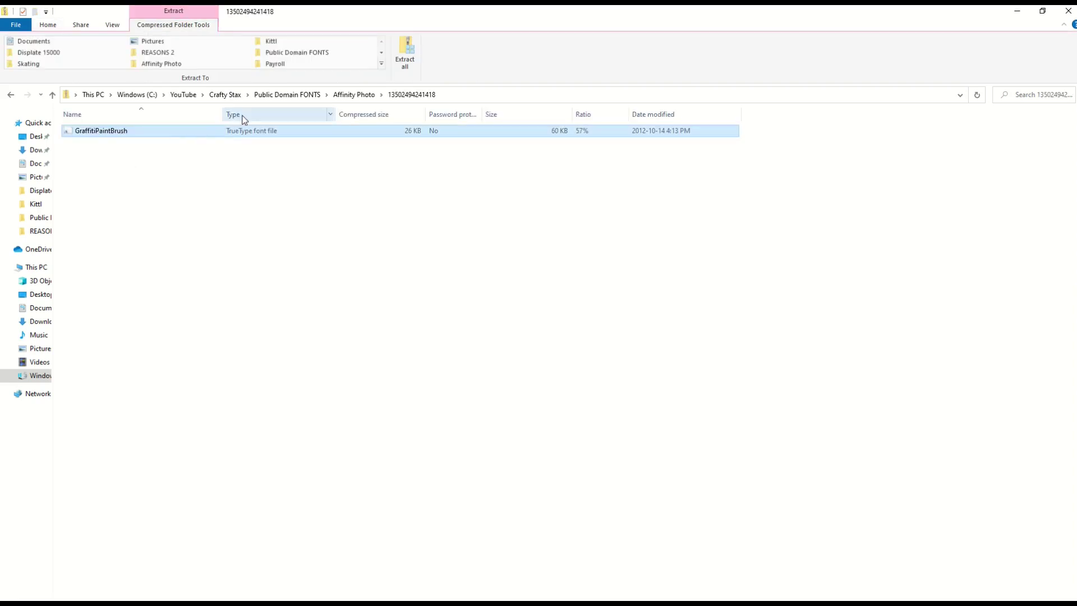
{"action": "left_click", "coordinate": [354, 94]}
{"action": "right_click", "coordinate": [150, 224]}
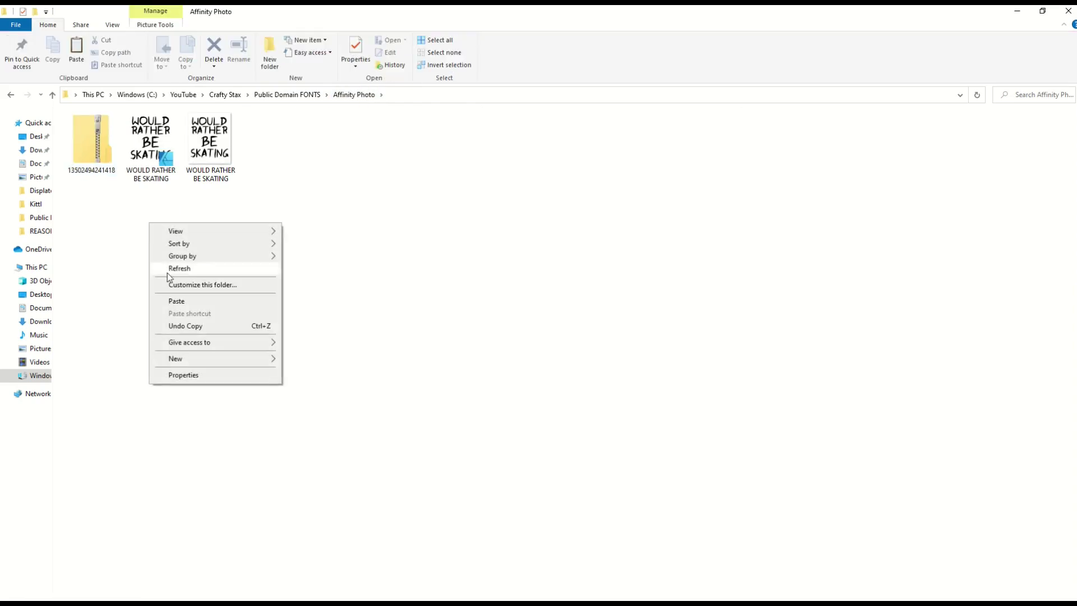
{"action": "left_click", "coordinate": [172, 301]}
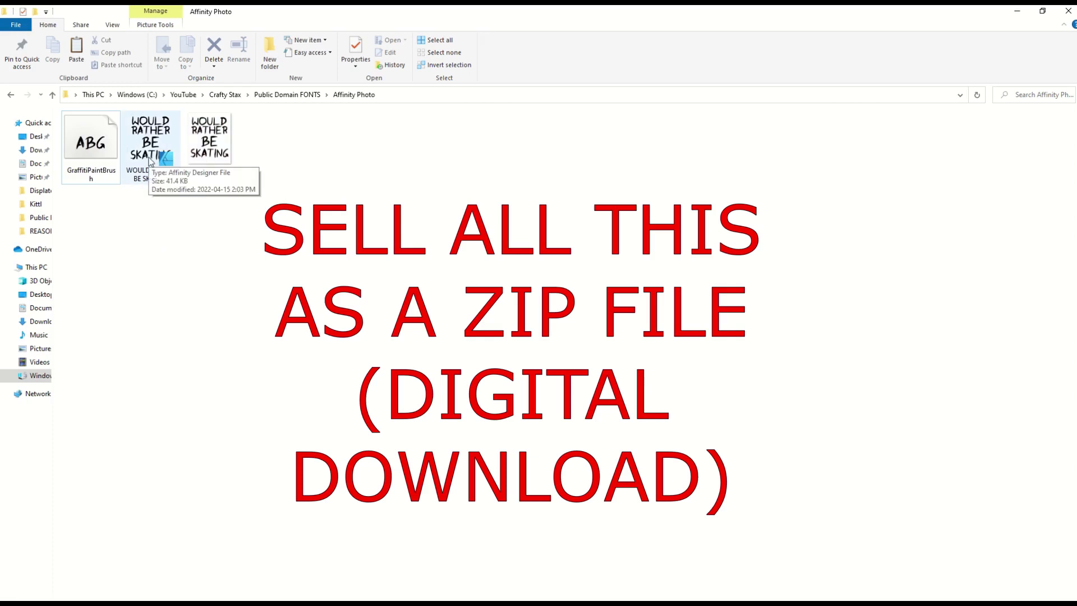
{"action": "left_click", "coordinate": [96, 160]}
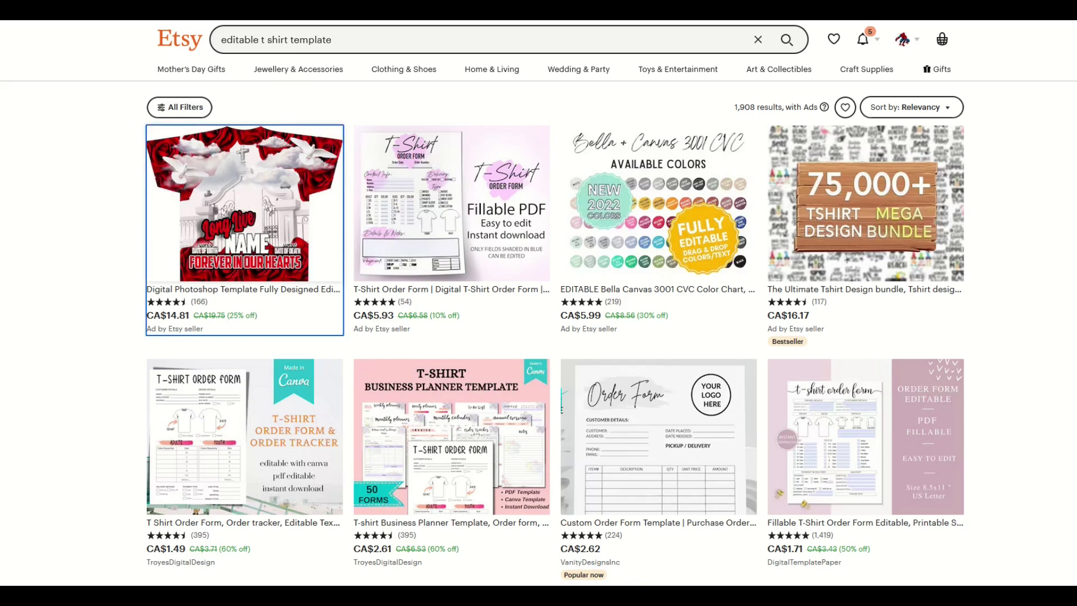
Open the first listing, the CA$14.81 Digital Photoshop Template editable sublimation T-shirt.
{"action": "key", "text": "Return"}
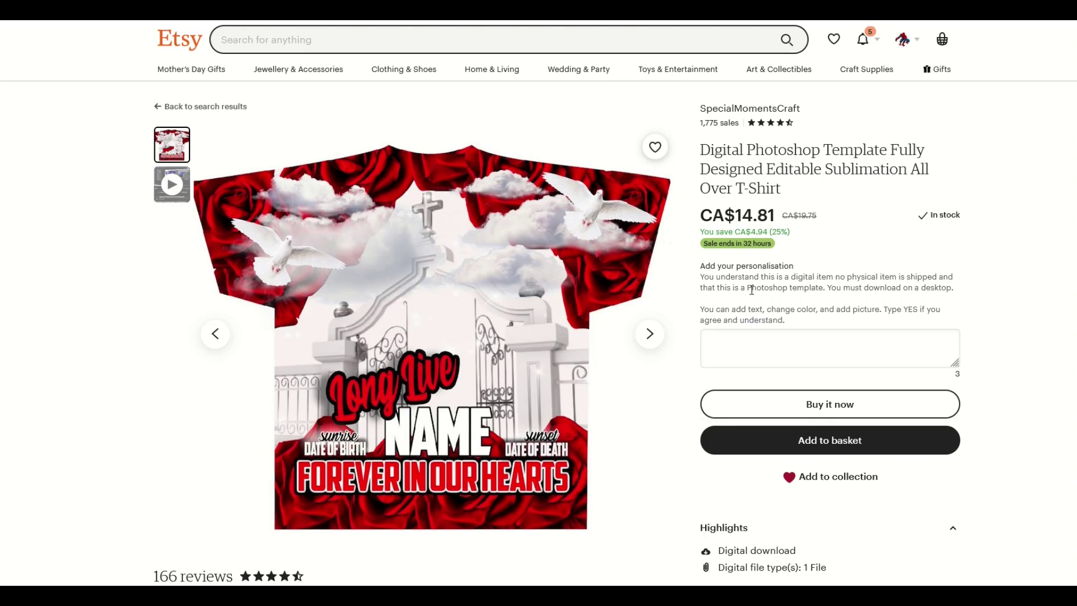
{"action": "scroll", "coordinate": [752, 482], "scroll_direction": "down", "scroll_amount": 3}
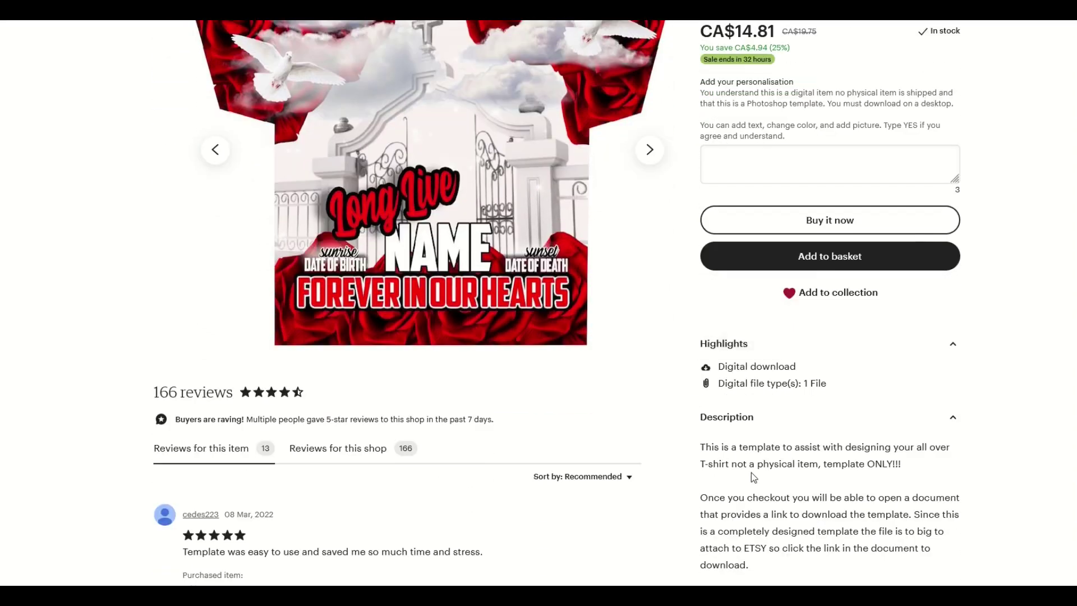
{"action": "scroll", "coordinate": [752, 476], "scroll_direction": "down", "scroll_amount": 5}
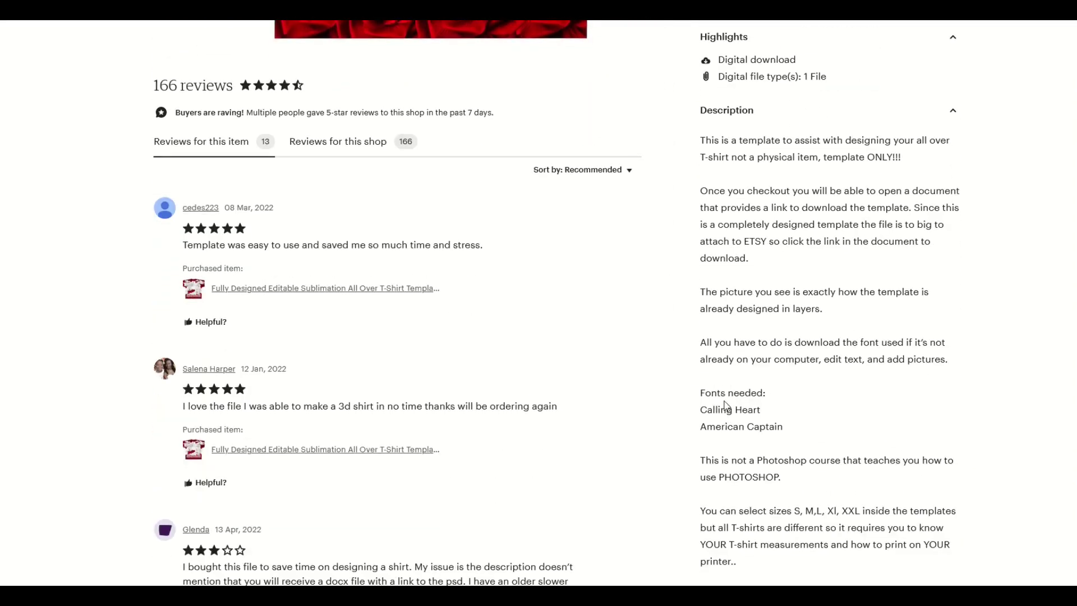
{"action": "left_click_drag", "start_coordinate": [710, 392], "coordinate": [782, 427]}
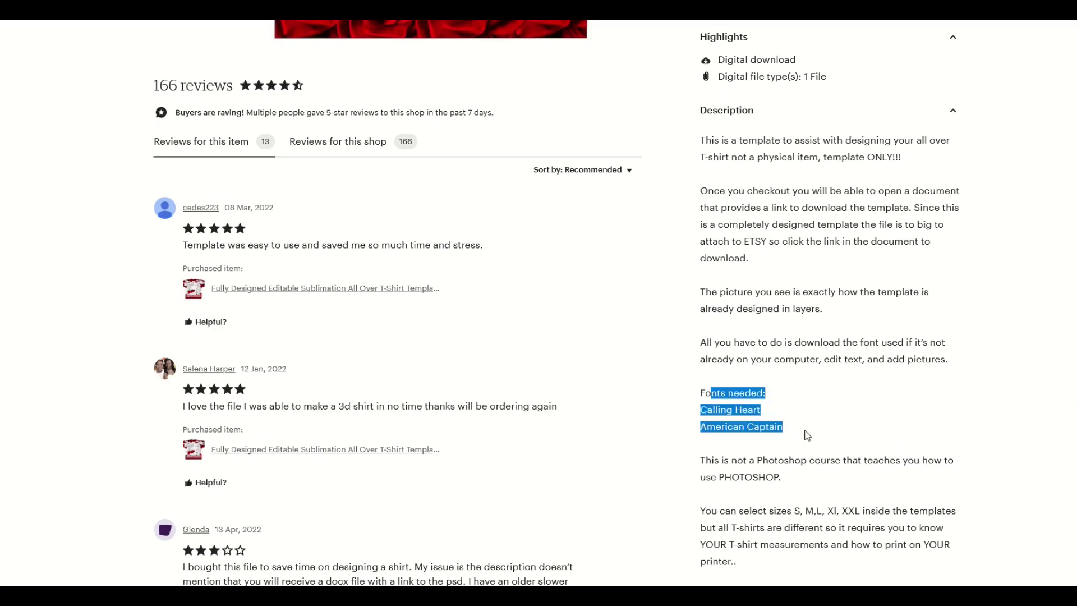
{"action": "left_click", "coordinate": [792, 413]}
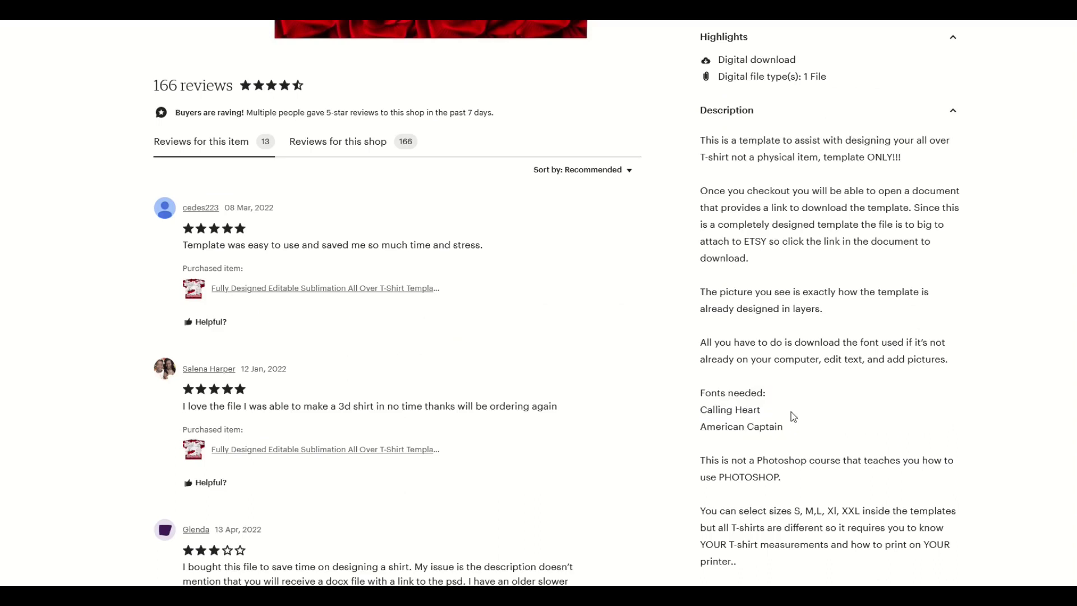
{"action": "scroll", "coordinate": [791, 411], "scroll_direction": "up", "scroll_amount": 5}
{"action": "scroll", "coordinate": [791, 417], "scroll_direction": "up", "scroll_amount": 3}
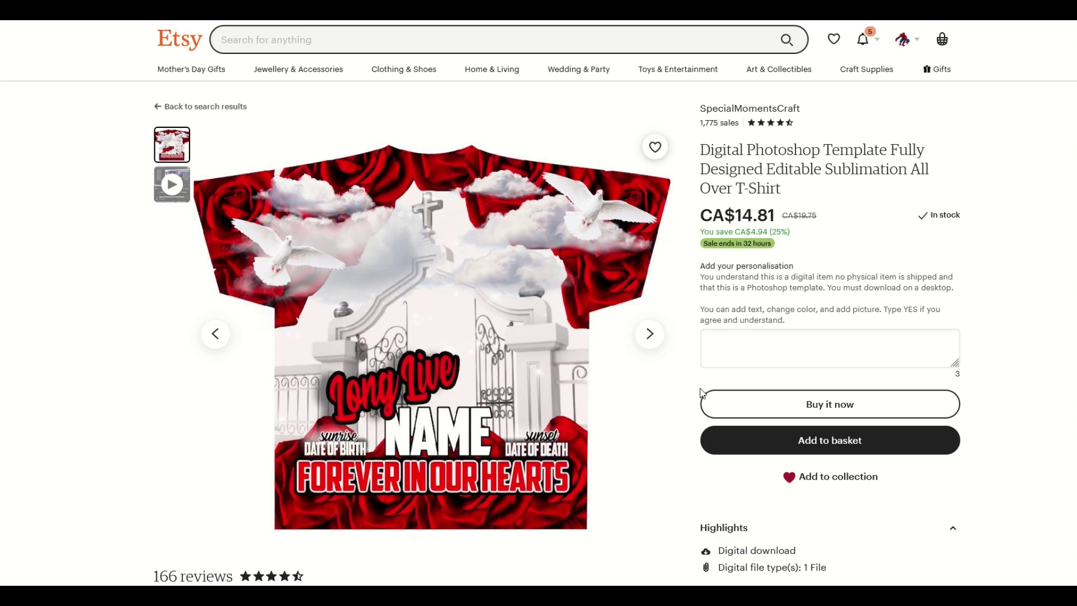
{"action": "scroll", "coordinate": [701, 392], "scroll_direction": "down", "scroll_amount": 1}
{"action": "scroll", "coordinate": [700, 388], "scroll_direction": "up", "scroll_amount": 1}
Go back to the search results and highlight the 1,908-item results count.
{"action": "key", "text": "alt+Left"}
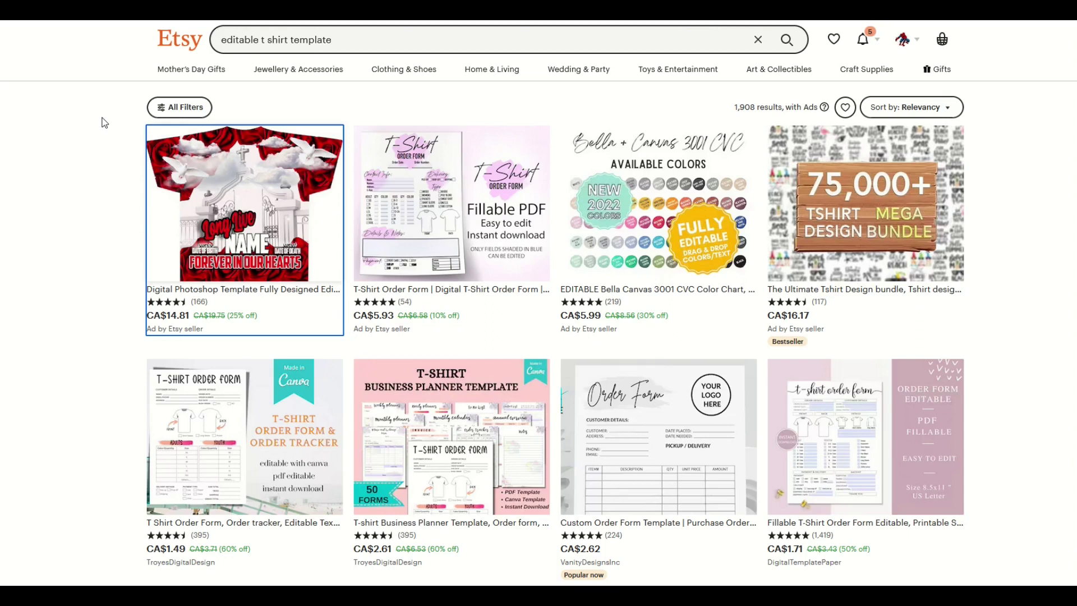
{"action": "left_click_drag", "start_coordinate": [733, 107], "coordinate": [768, 117]}
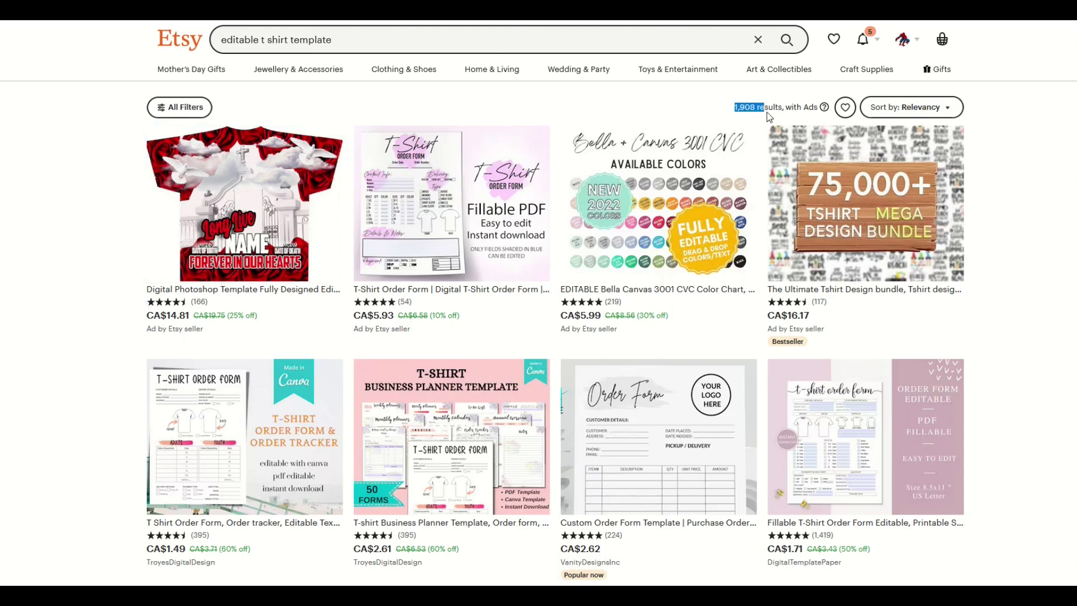
{"action": "left_click", "coordinate": [697, 109]}
{"action": "left_click_drag", "start_coordinate": [734, 106], "coordinate": [772, 109]}
{"action": "left_click", "coordinate": [667, 110]}
Scroll down through the editable T-shirt template listings and back up.
{"action": "scroll", "coordinate": [524, 195], "scroll_direction": "down", "scroll_amount": 10}
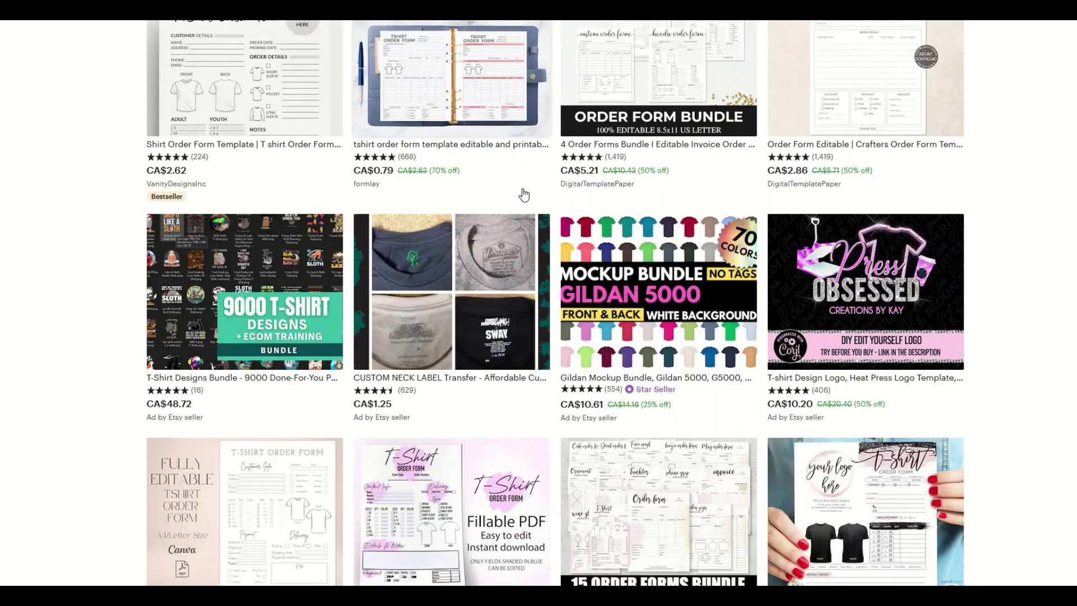
{"action": "scroll", "coordinate": [524, 195], "scroll_direction": "down", "scroll_amount": 5}
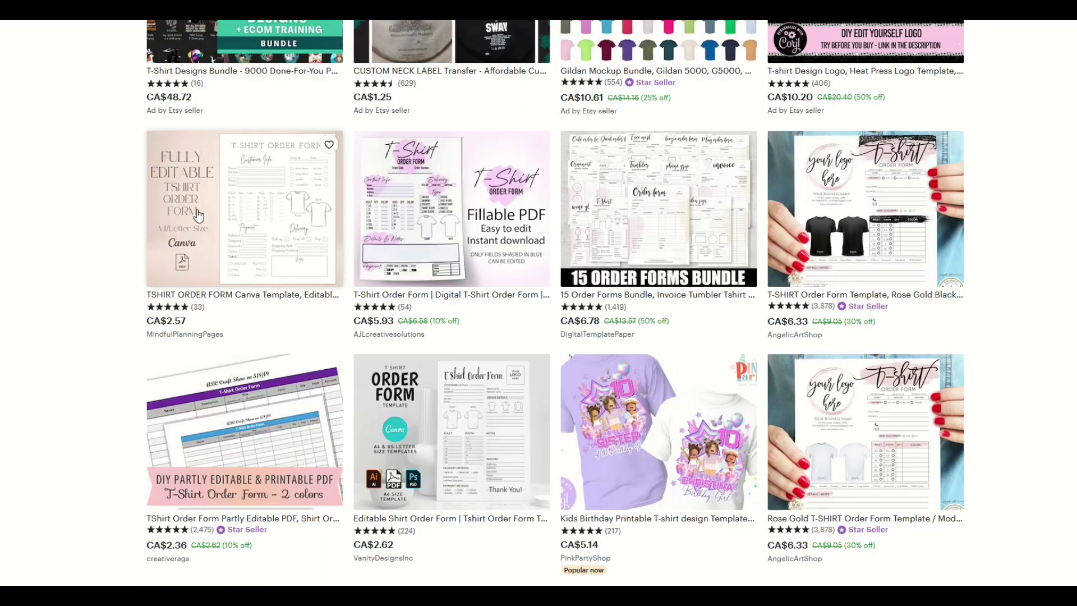
{"action": "scroll", "coordinate": [198, 215], "scroll_direction": "down", "scroll_amount": 3}
{"action": "scroll", "coordinate": [199, 224], "scroll_direction": "down", "scroll_amount": 3}
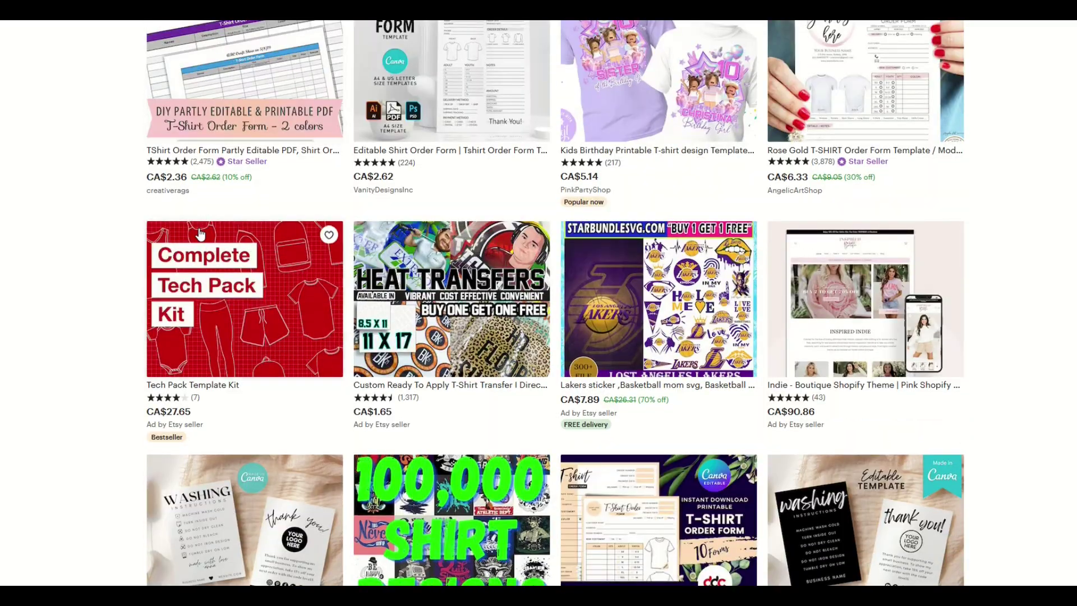
{"action": "scroll", "coordinate": [200, 233], "scroll_direction": "up", "scroll_amount": 20}
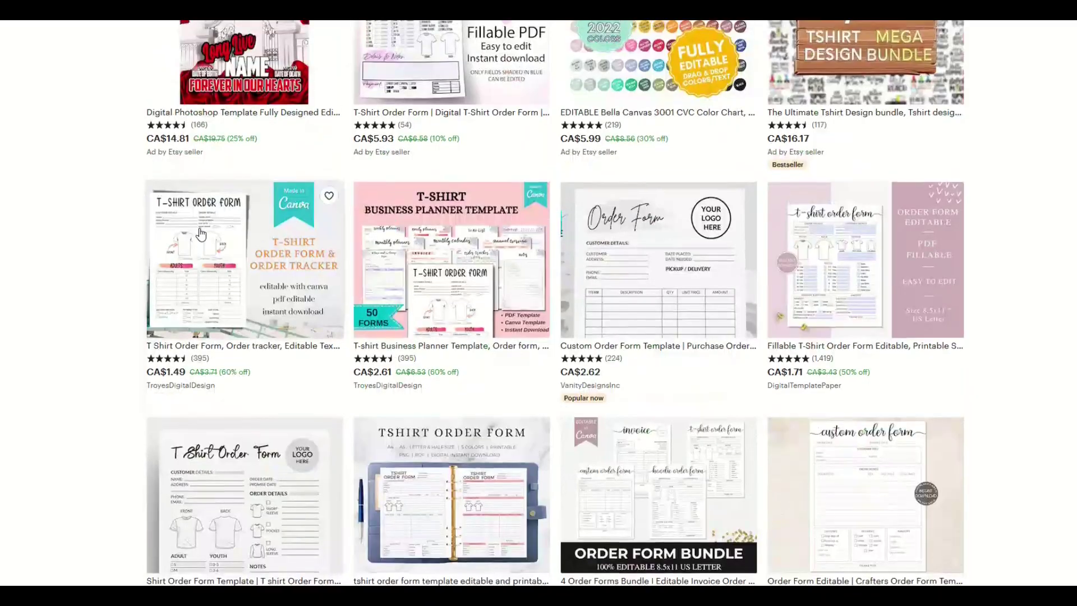
{"action": "scroll", "coordinate": [201, 233], "scroll_direction": "up", "scroll_amount": 3}
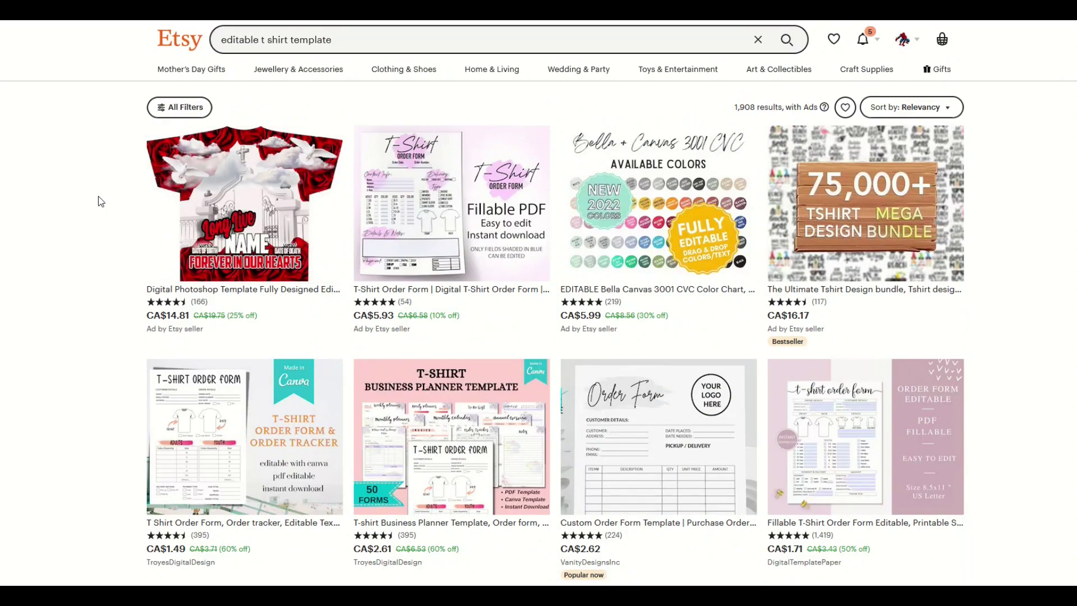